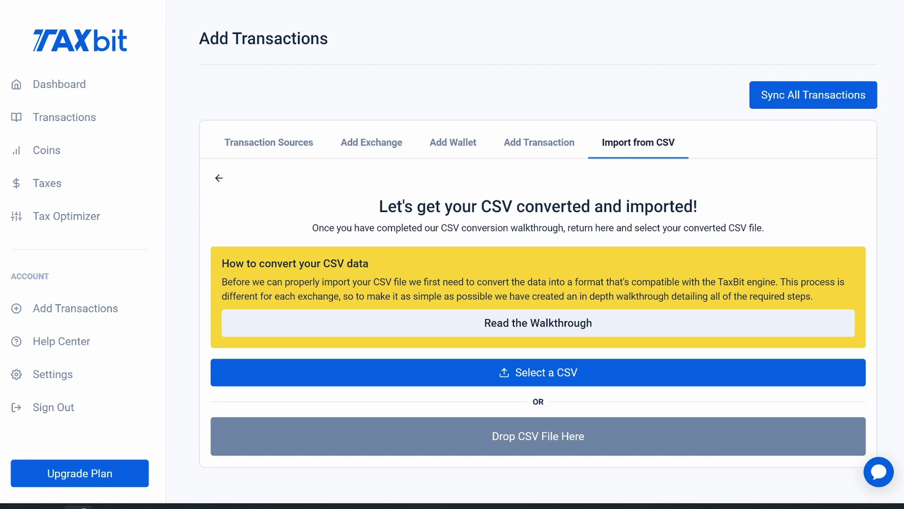
- Open the CSV import walkthrough, download the template file and open it in Excel
{"action": "left_click", "coordinate": [511, 328]}
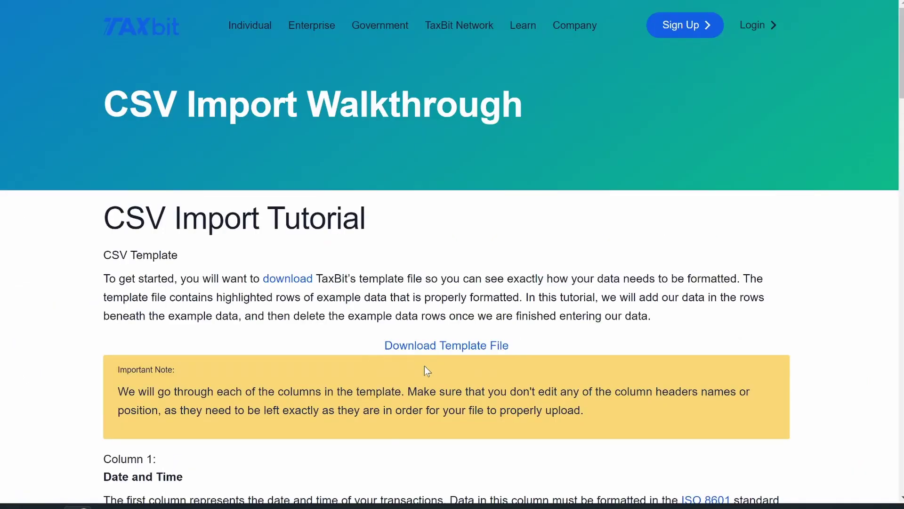
{"action": "left_click", "coordinate": [432, 348]}
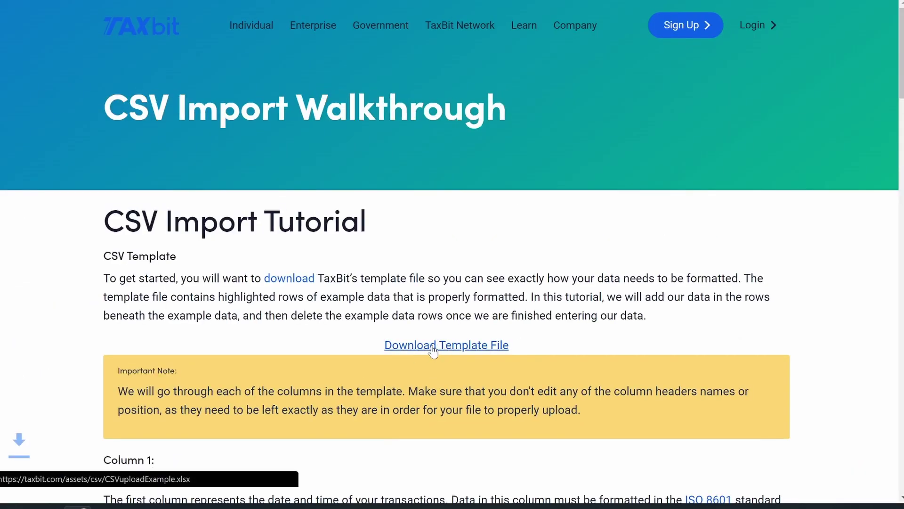
{"action": "left_click", "coordinate": [58, 483]}
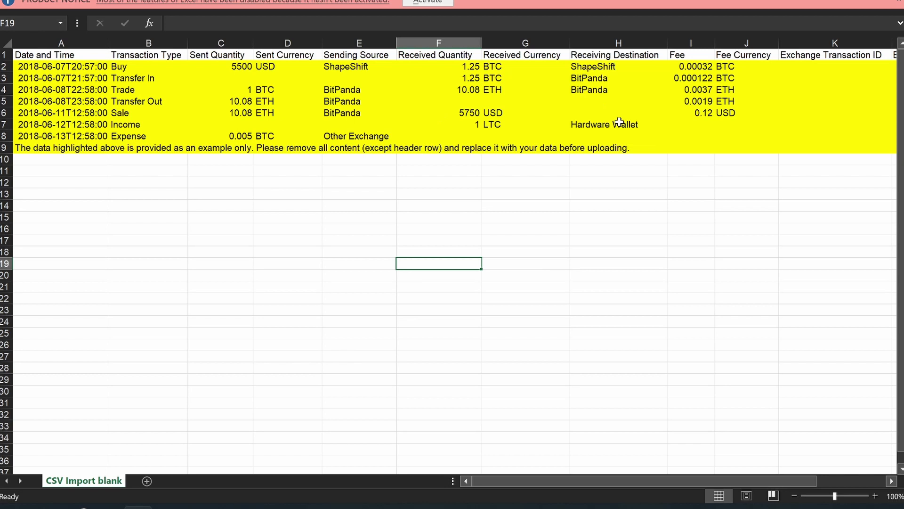
- Switch back to the CSV import walkthrough and read the requirements for each template column
{"action": "key", "text": "alt+Tab"}
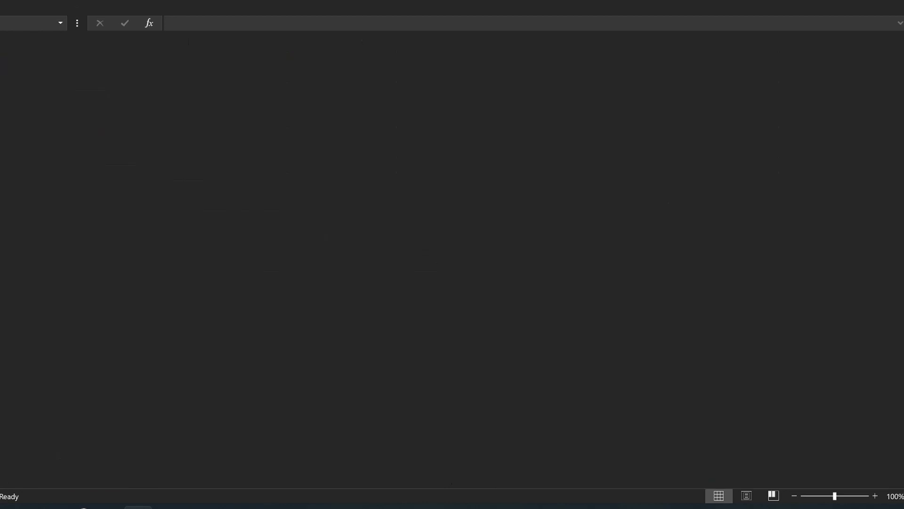
{"action": "scroll", "coordinate": [259, 392], "scroll_direction": "down", "scroll_amount": 7}
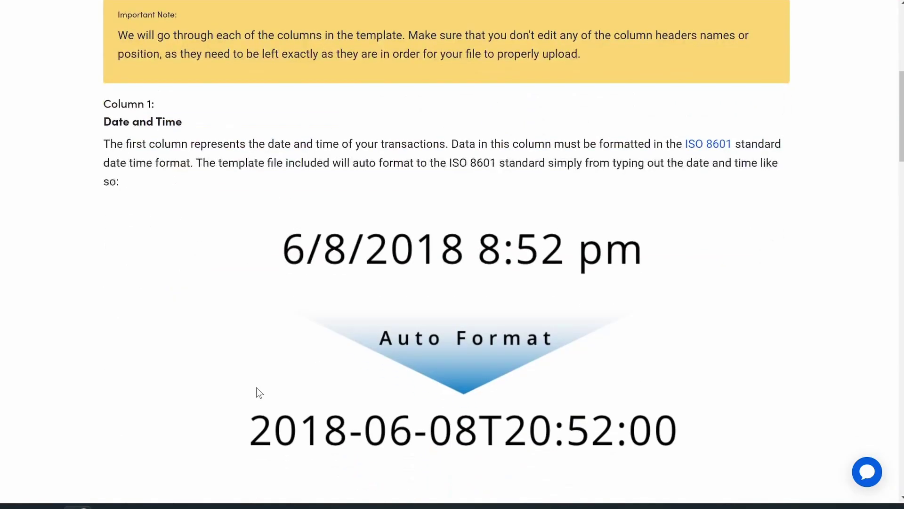
{"action": "scroll", "coordinate": [184, 186], "scroll_direction": "down", "scroll_amount": 7}
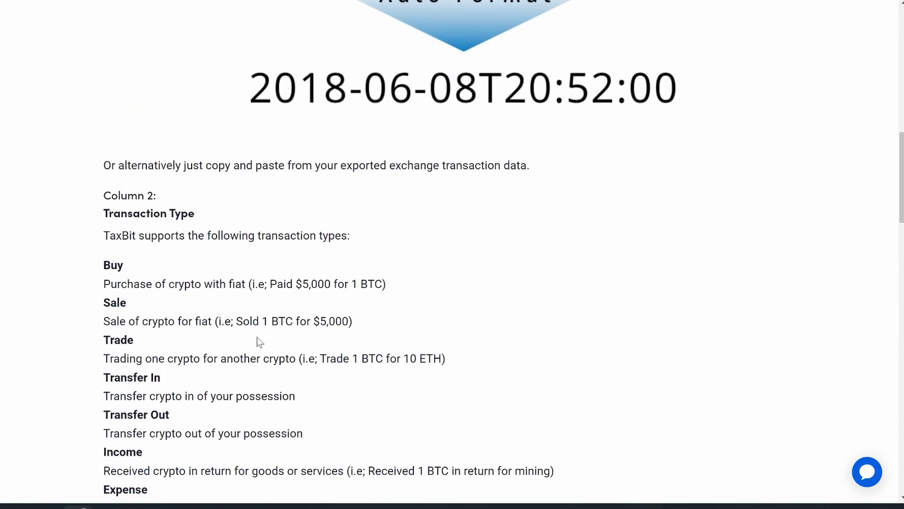
{"action": "scroll", "coordinate": [207, 379], "scroll_direction": "down", "scroll_amount": 3}
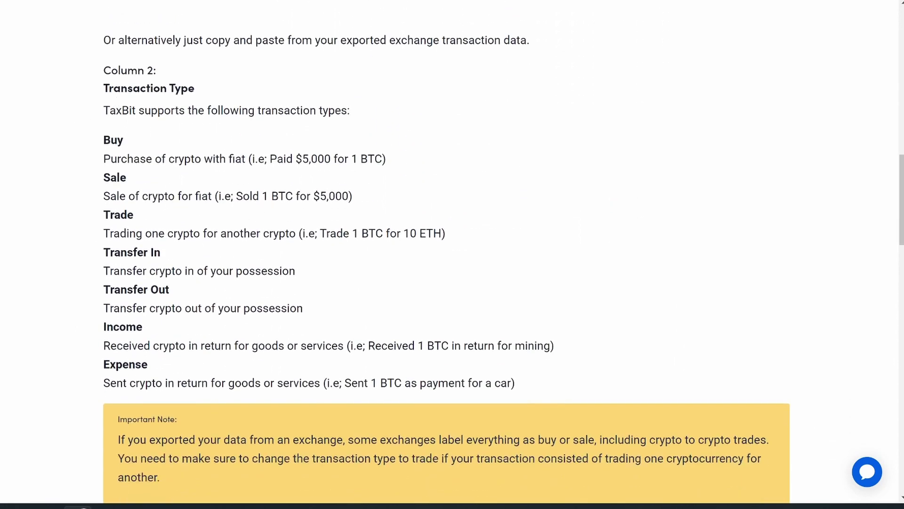
{"action": "scroll", "coordinate": [106, 290], "scroll_direction": "down", "scroll_amount": 15}
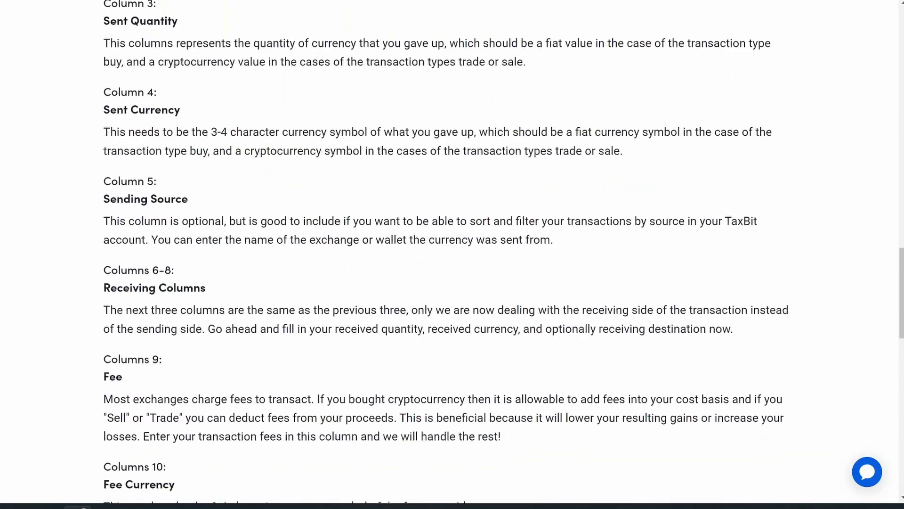
{"action": "scroll", "coordinate": [152, 387], "scroll_direction": "down", "scroll_amount": 5}
{"action": "scroll", "coordinate": [152, 387], "scroll_direction": "up", "scroll_amount": 20}
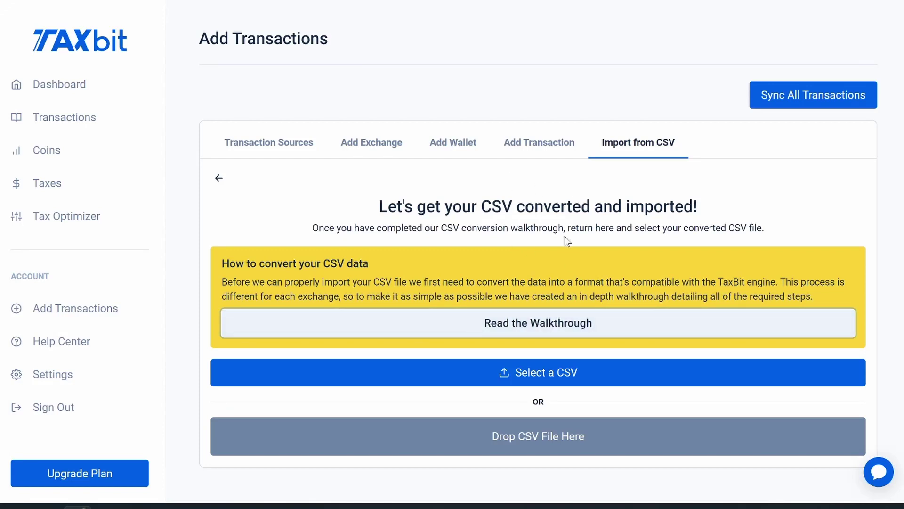
- Return to TaxBit's Add Transactions page and open the form for manually adding a transaction
{"action": "left_click", "coordinate": [534, 146]}
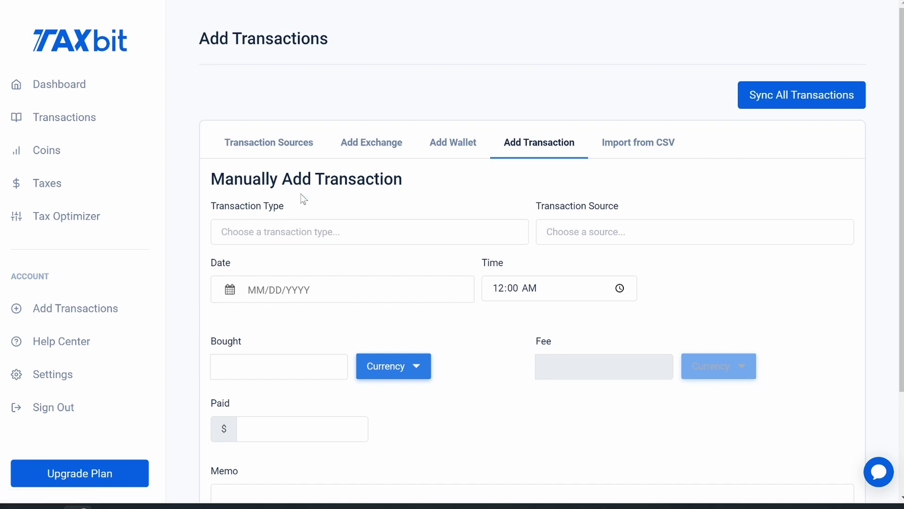
{"action": "left_click", "coordinate": [359, 144]}
{"action": "left_click", "coordinate": [536, 138]}
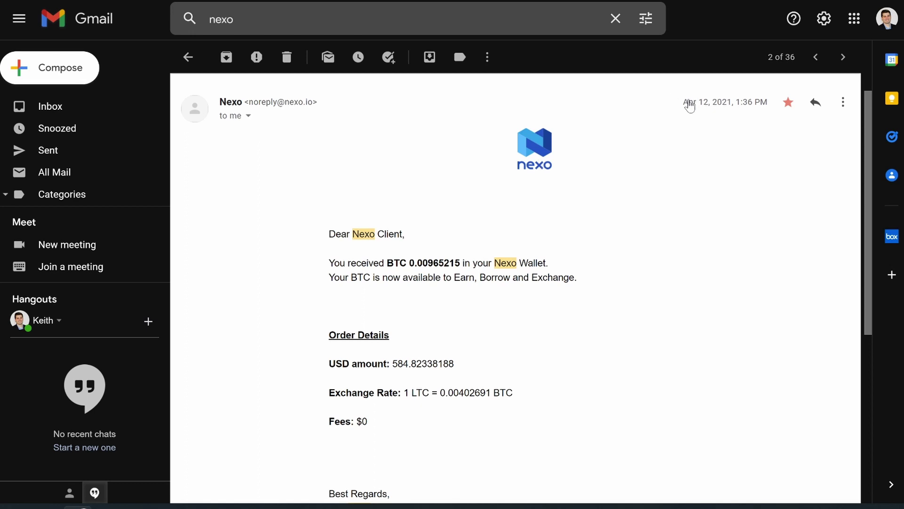
- Review the transaction date and order details in the Nexo confirmation email in Gmail
{"action": "left_click_drag", "start_coordinate": [689, 102], "coordinate": [722, 101]}
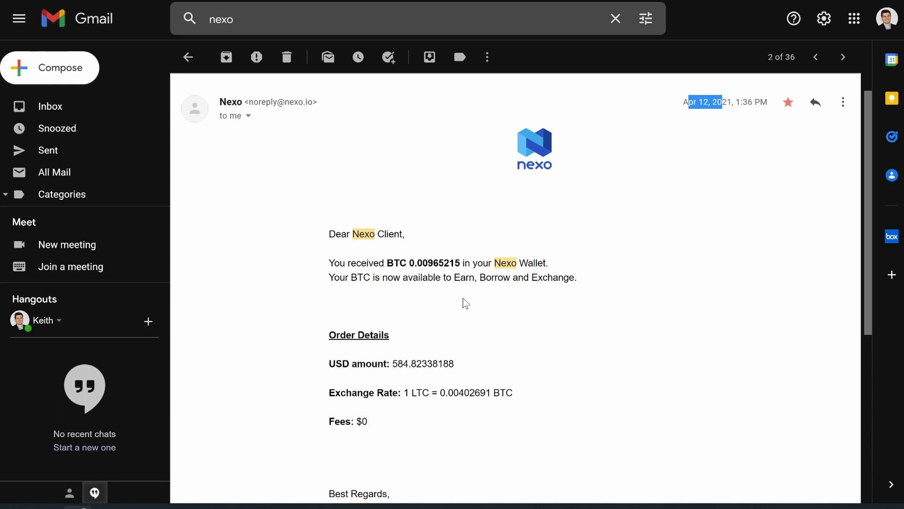
{"action": "scroll", "coordinate": [441, 289], "scroll_direction": "down", "scroll_amount": 1}
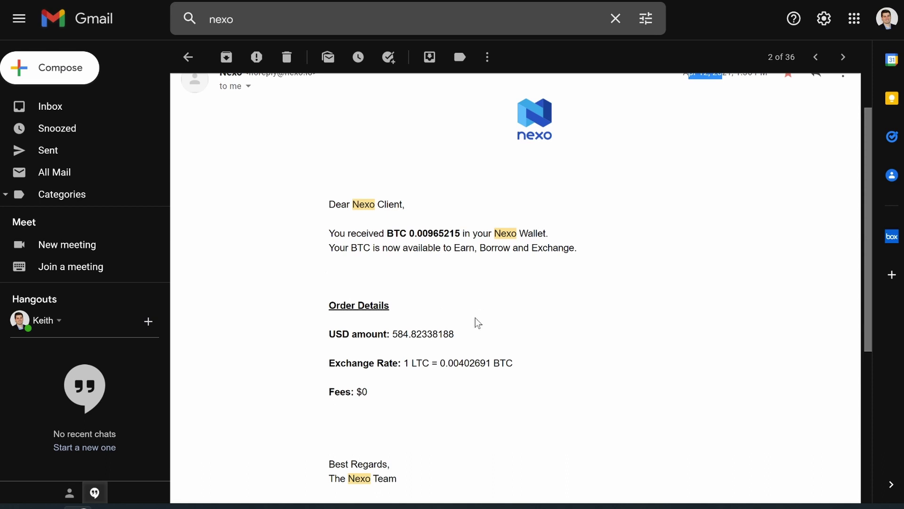
{"action": "scroll", "coordinate": [476, 323], "scroll_direction": "down", "scroll_amount": 1}
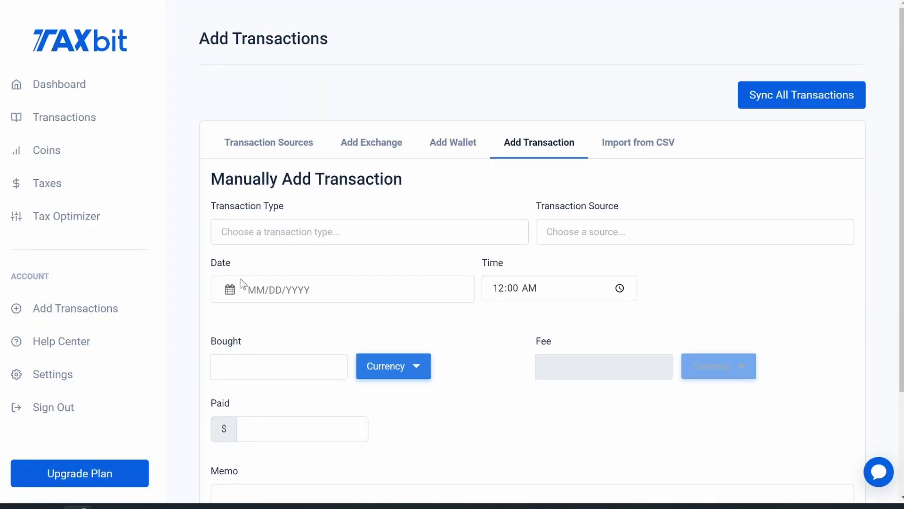
- Set the transaction type to Trade in TaxBit's manual transaction form
{"action": "scroll", "coordinate": [298, 290], "scroll_direction": "down", "scroll_amount": 1}
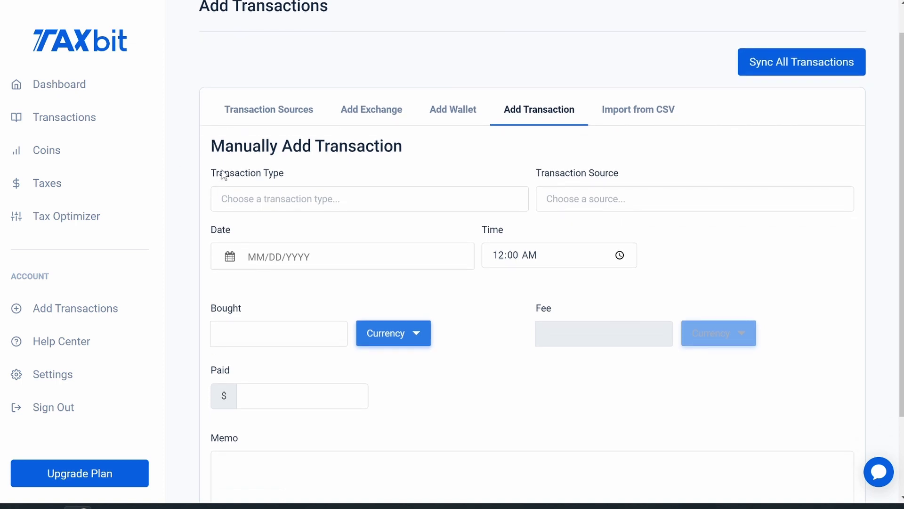
{"action": "left_click", "coordinate": [262, 199]}
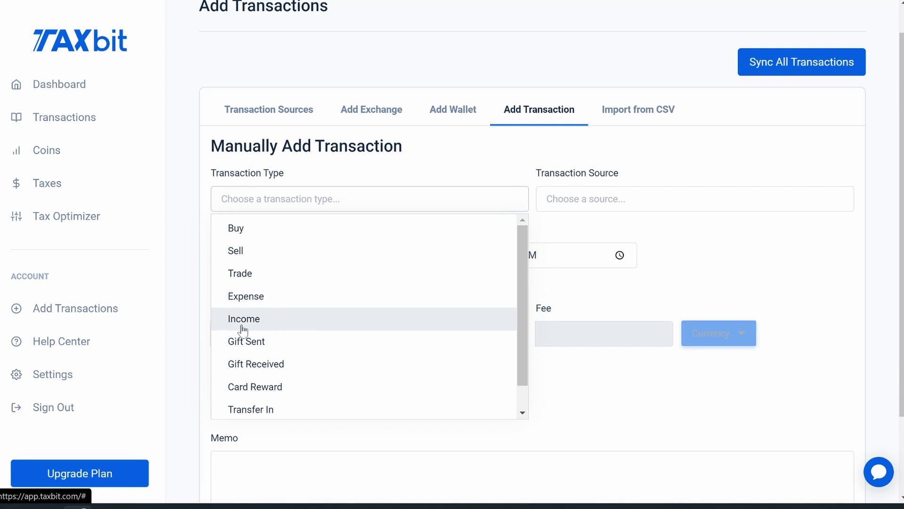
{"action": "scroll", "coordinate": [288, 345], "scroll_direction": "down", "scroll_amount": 1}
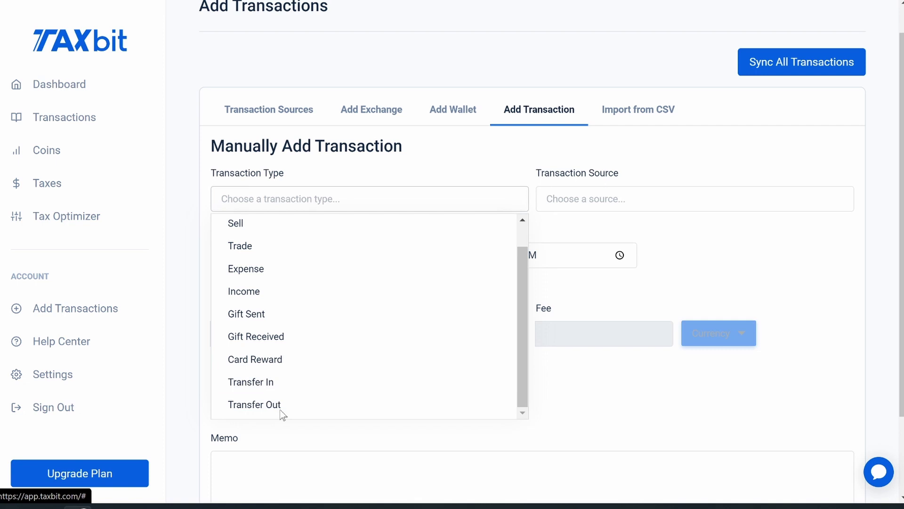
{"action": "scroll", "coordinate": [275, 400], "scroll_direction": "down", "scroll_amount": 1}
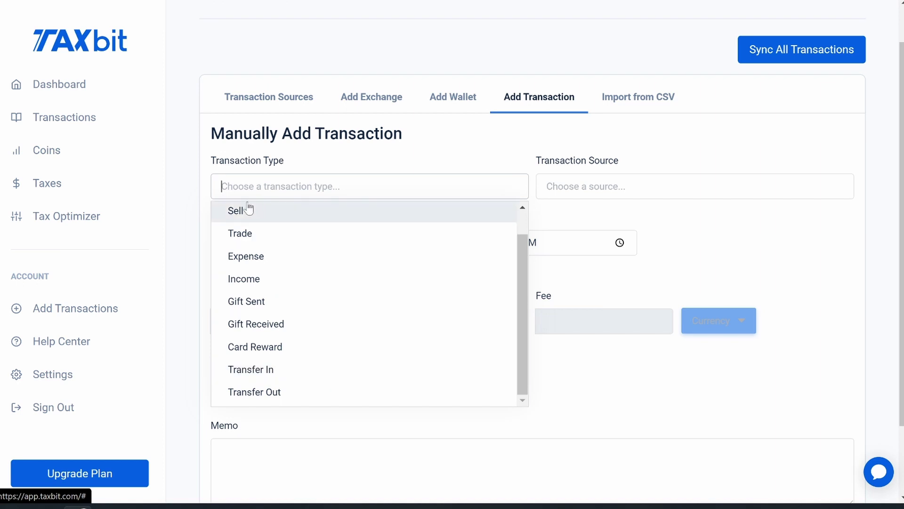
{"action": "left_click", "coordinate": [240, 234]}
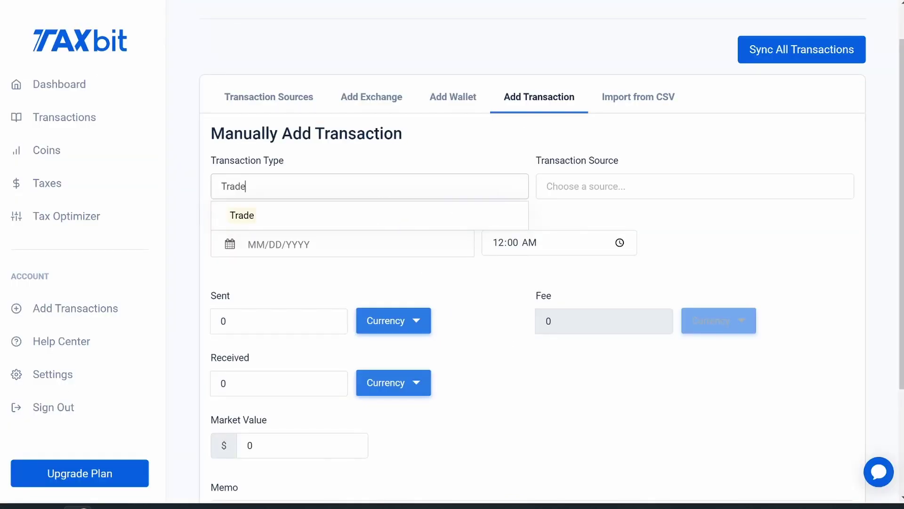
- Set the transaction source to NEXO
{"action": "left_click", "coordinate": [695, 186]}
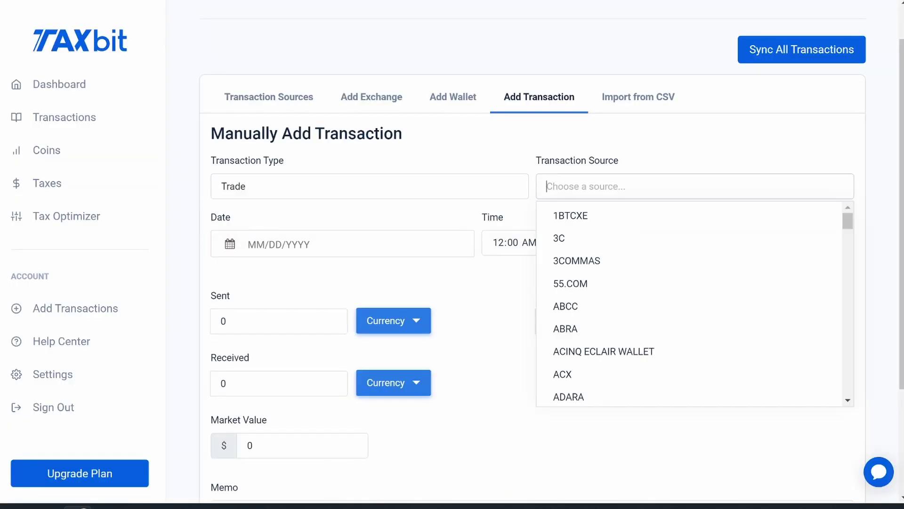
{"action": "type", "text": "nexo"}
{"action": "key", "text": "Return"}
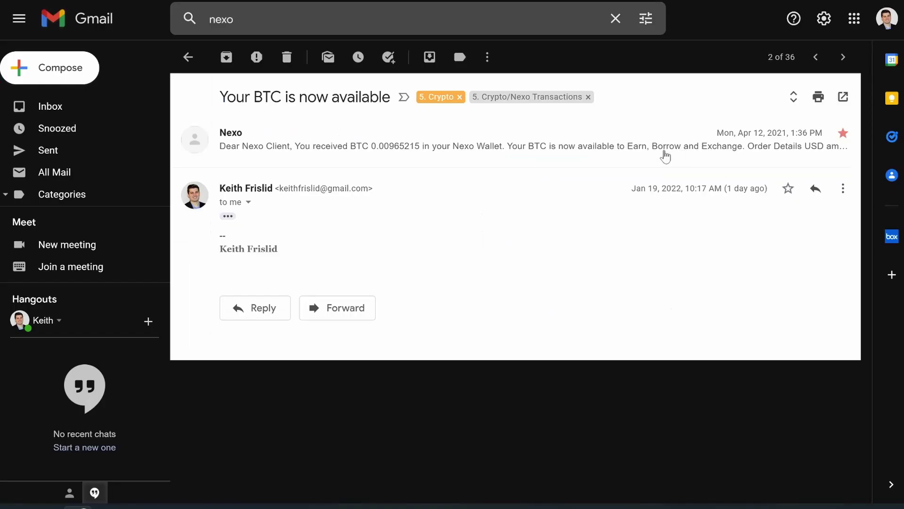
- Expand the Nexo email in Gmail for reference and enter 04/06/2021 as the transaction date in TaxBit
{"action": "left_click", "coordinate": [452, 158]}
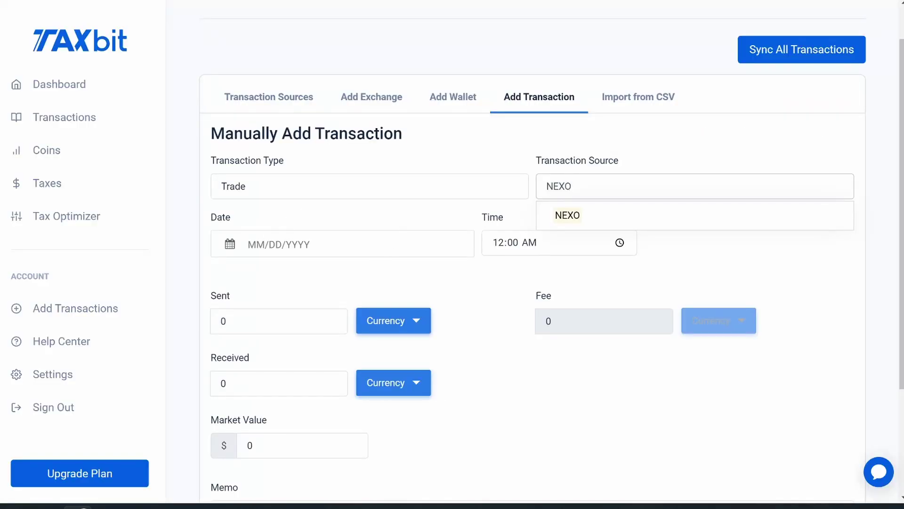
{"action": "left_click", "coordinate": [330, 244]}
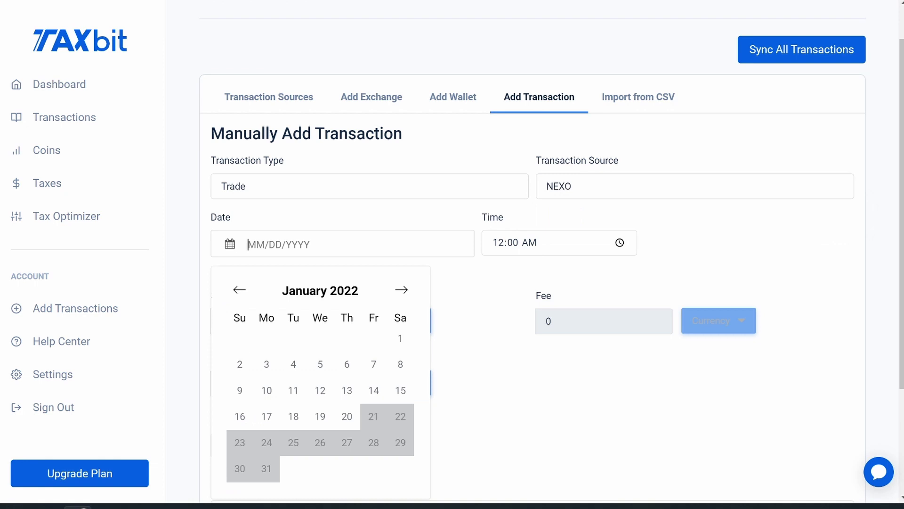
{"action": "type", "text": "04062021"}
{"action": "left_click", "coordinate": [258, 244]}
{"action": "type", "text": "/"}
{"action": "key", "text": "Right"}
{"action": "key", "text": "Right"}
{"action": "type", "text": "/"}
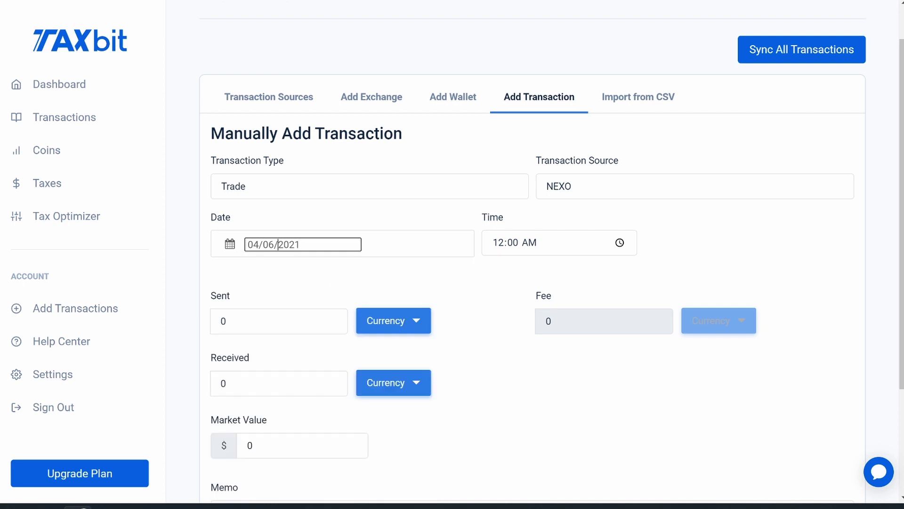
- Check the time in the Nexo email and set the transaction time to 01:36 PM
{"action": "left_click", "coordinate": [500, 246]}
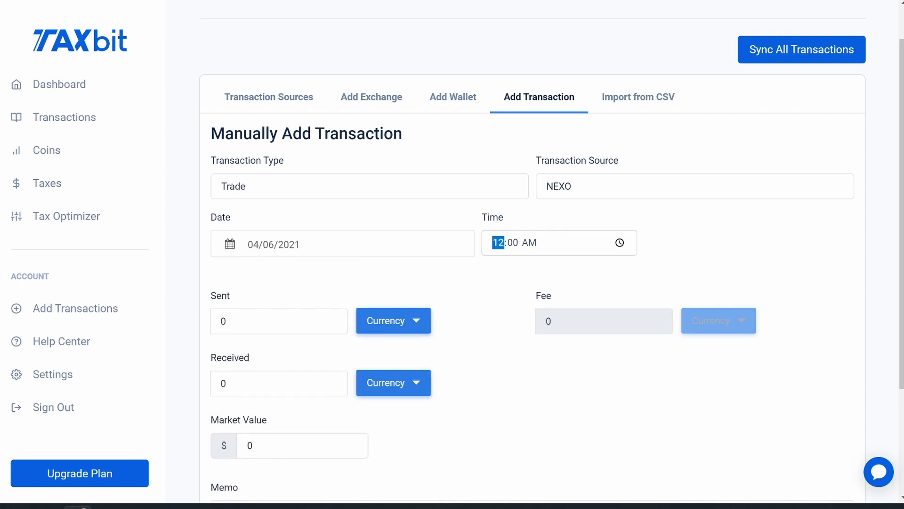
{"action": "key", "text": "alt+Tab"}
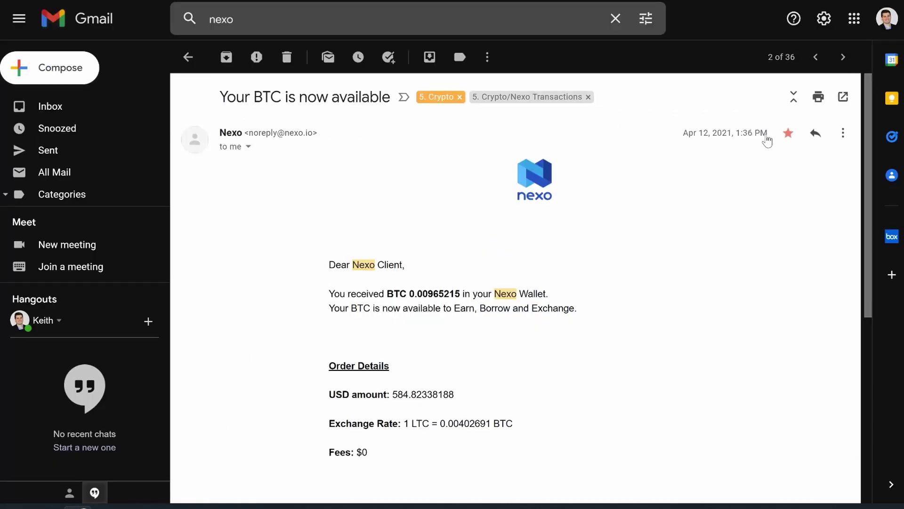
{"action": "key", "text": "alt+Tab"}
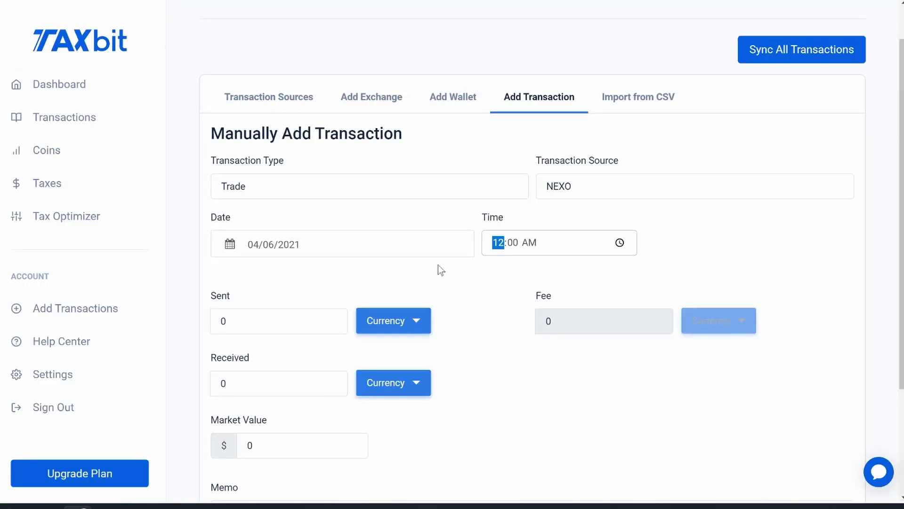
{"action": "type", "text": "0100p"}
{"action": "left_click", "coordinate": [513, 243]}
{"action": "type", "text": "36"}
{"action": "left_click", "coordinate": [507, 280]}
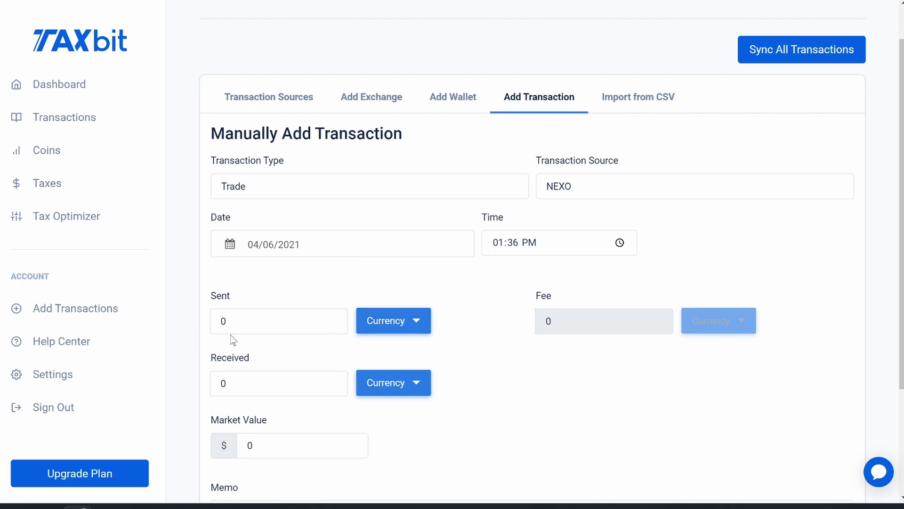
- Set the sent currency to LTC and the received currency to BTC
{"action": "left_click", "coordinate": [390, 324]}
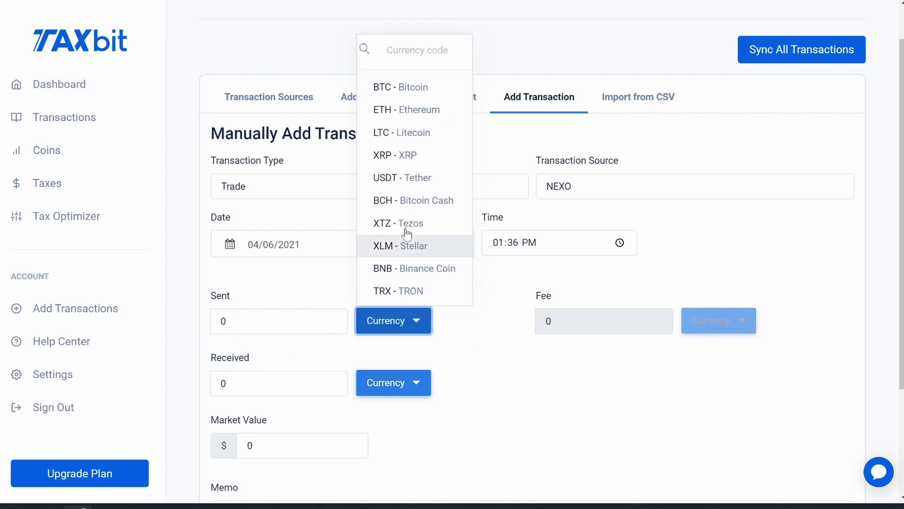
{"action": "left_click", "coordinate": [403, 132]}
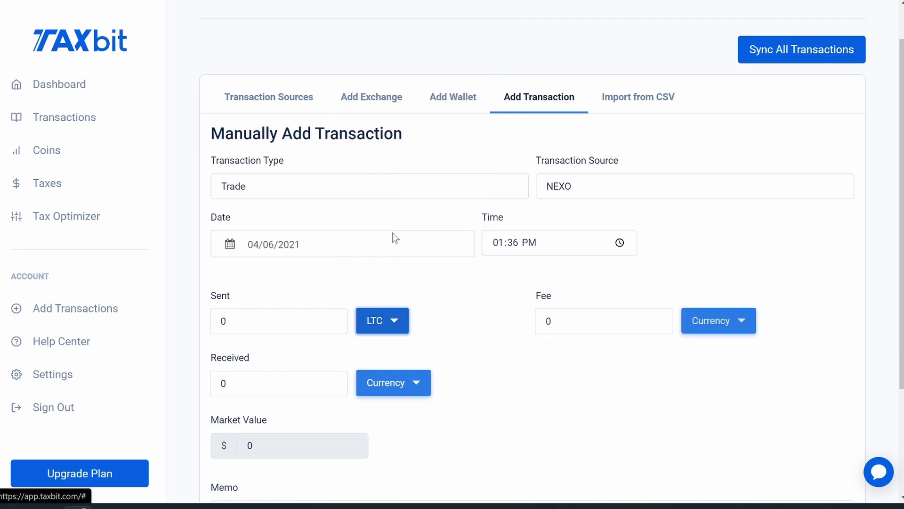
{"action": "left_click", "coordinate": [394, 385]}
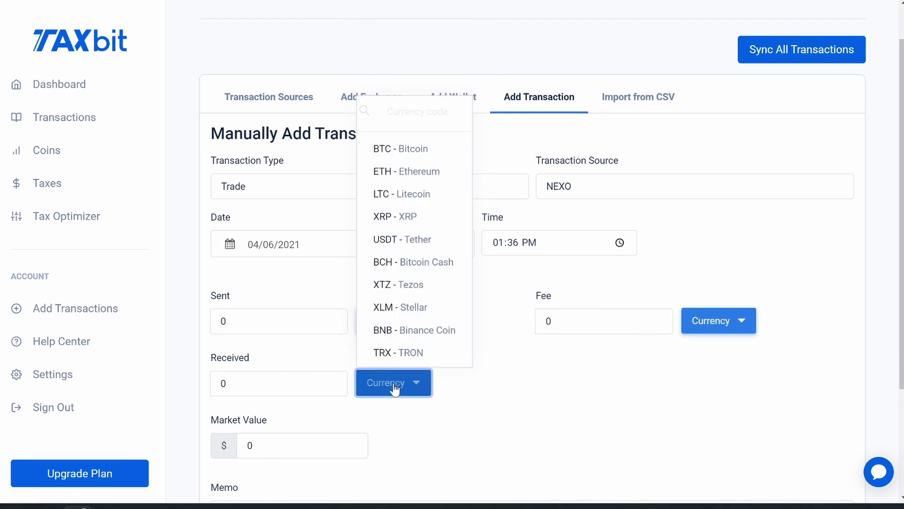
{"action": "left_click", "coordinate": [399, 151]}
- Search for USDC and select it as the received currency, and switch it back to BTC
{"action": "left_click", "coordinate": [381, 386]}
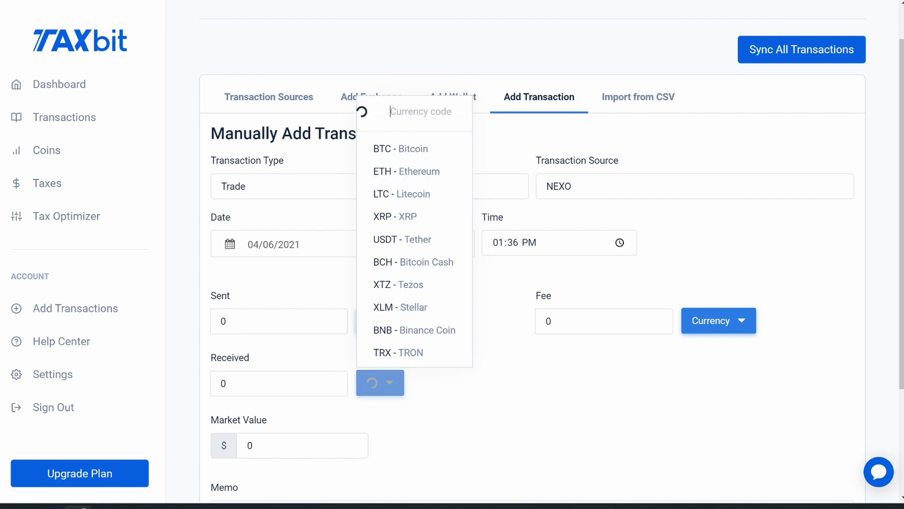
{"action": "type", "text": "usdc"}
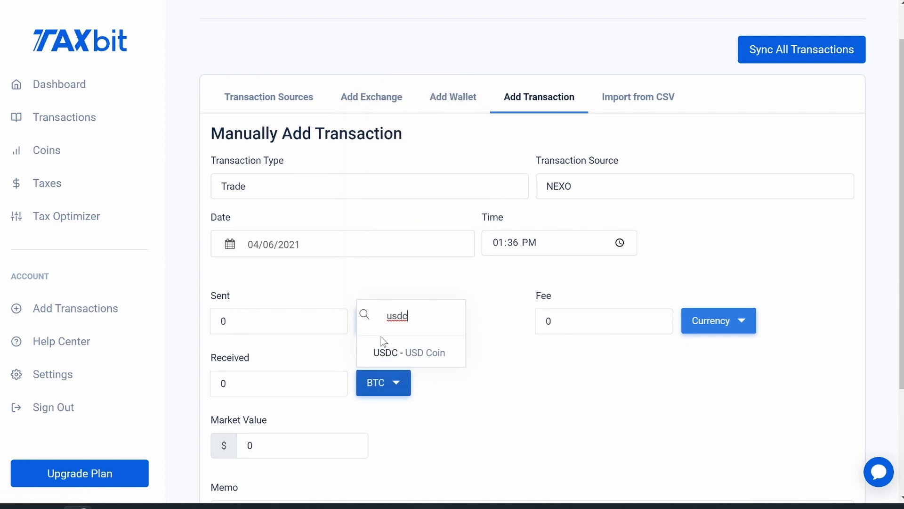
{"action": "left_click", "coordinate": [397, 361]}
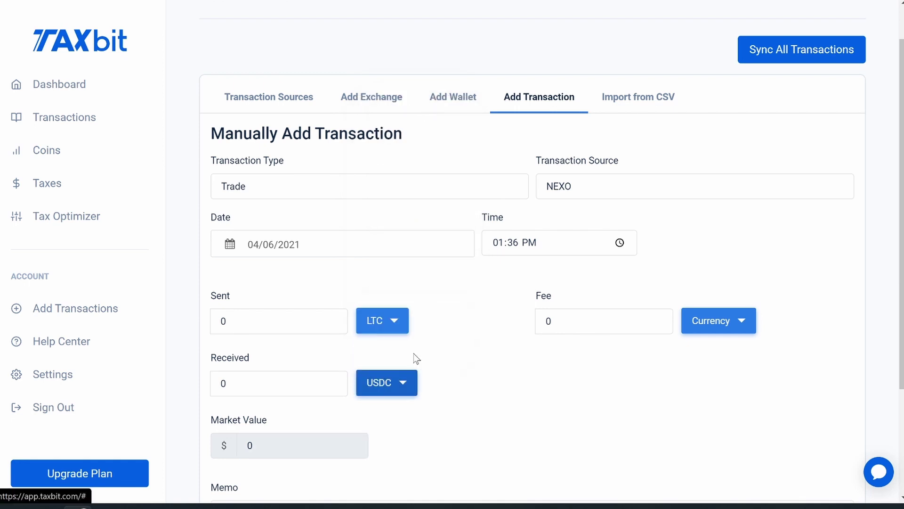
{"action": "left_click", "coordinate": [390, 386]}
{"action": "key", "text": "ctrl+a"}
{"action": "type", "text": "btc"}
{"action": "left_click", "coordinate": [408, 452]}
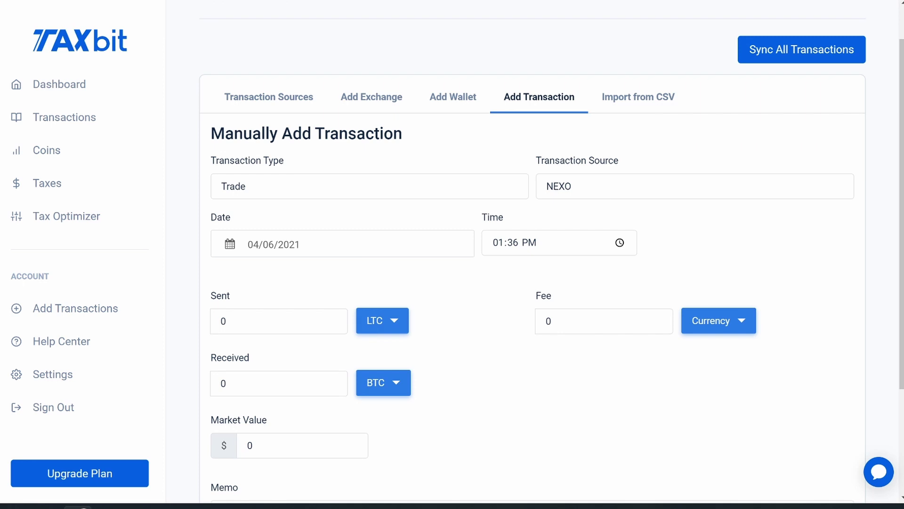
- Copy the received BTC amount from the Nexo email and enter 0.00965215 as the received amount in TaxBit
{"action": "key", "text": "ctrl+Tab"}
{"action": "double_click", "coordinate": [435, 293]}
{"action": "key", "text": "ctrl+c"}
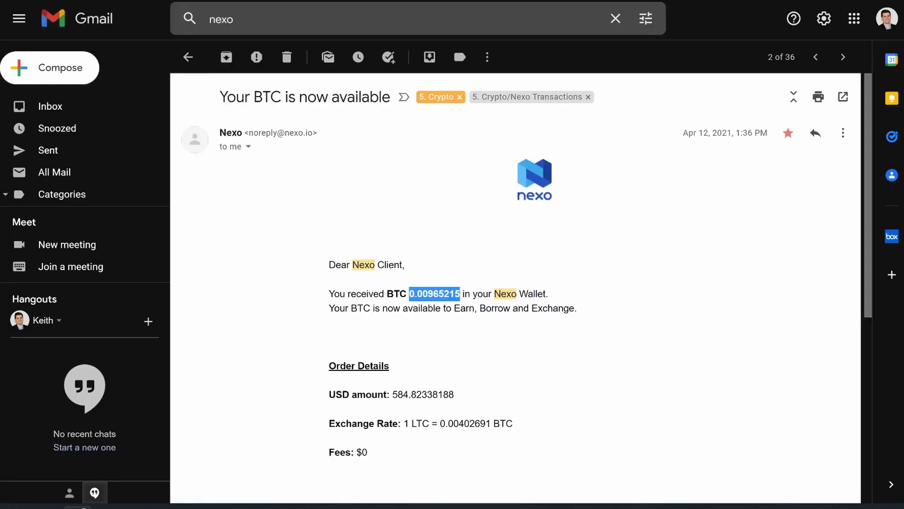
{"action": "key", "text": "ctrl+Tab"}
{"action": "left_click", "coordinate": [259, 383]}
{"action": "key", "text": "BackSpace"}
{"action": "key", "text": "ctrl+v"}
- Check the USD amount in the Nexo email, open Calculator beside it, and copy in the received BTC amount of 0.00965215
{"action": "left_click", "coordinate": [311, 323]}
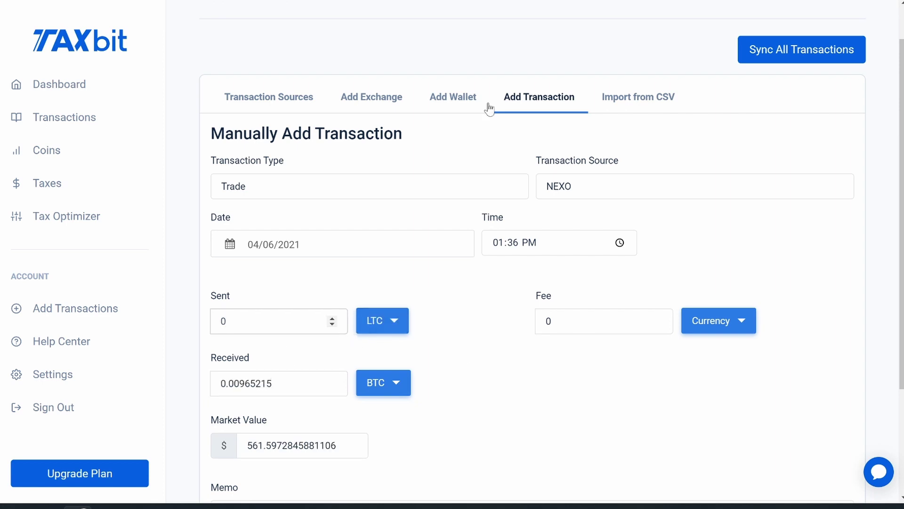
{"action": "key", "text": "ctrl+shift+Tab"}
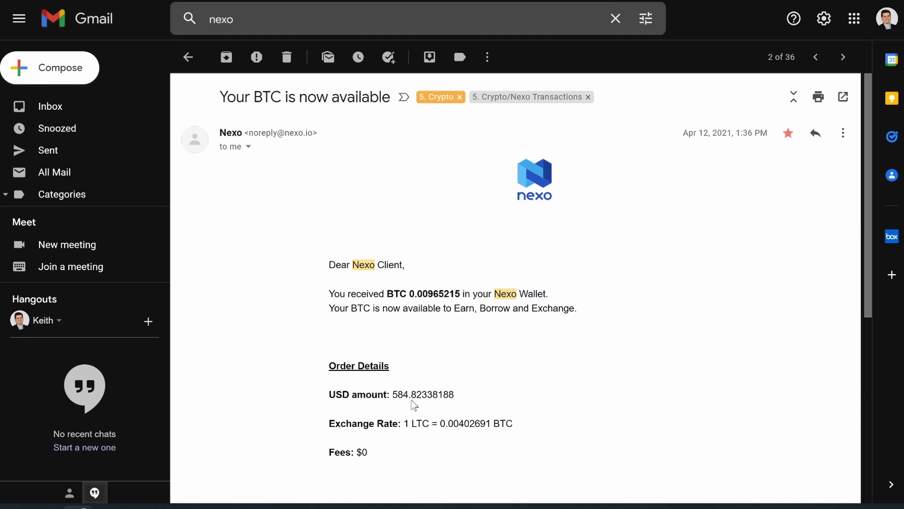
{"action": "left_click_drag", "start_coordinate": [393, 395], "coordinate": [433, 395]}
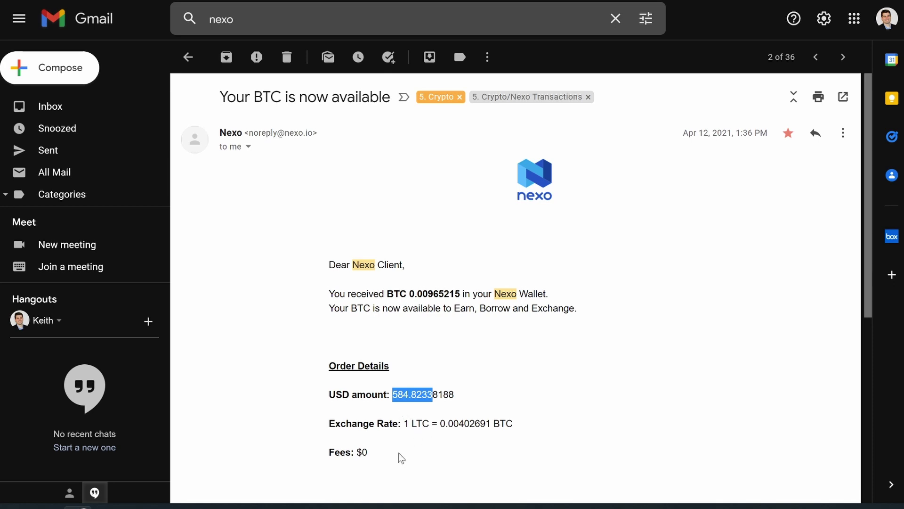
{"action": "scroll", "coordinate": [399, 455], "scroll_direction": "down", "scroll_amount": 1}
{"action": "key", "text": "XF86Calculator"}
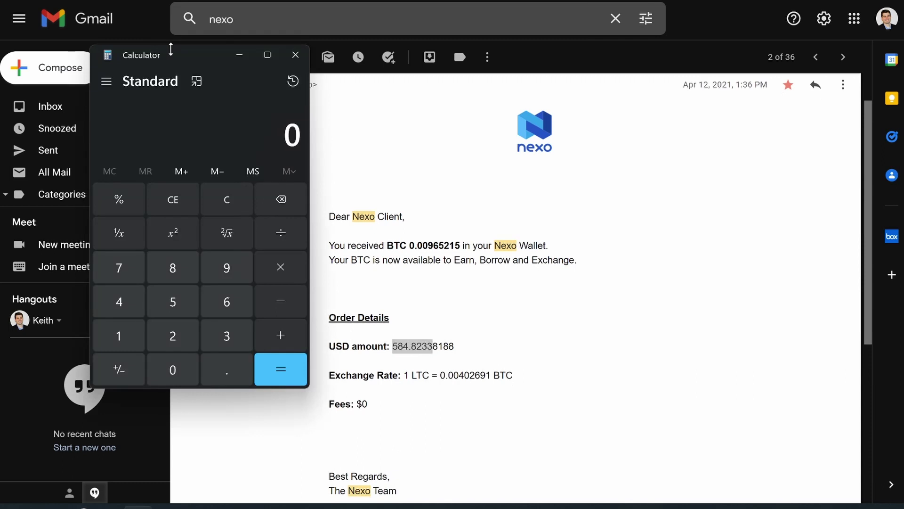
{"action": "left_click_drag", "start_coordinate": [178, 55], "coordinate": [687, 132]}
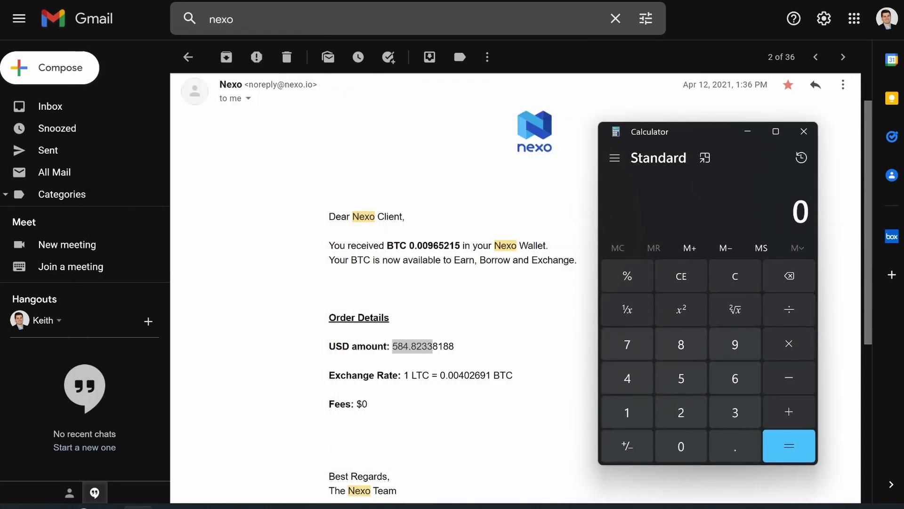
{"action": "left_click_drag", "start_coordinate": [409, 246], "coordinate": [460, 246]}
{"action": "key", "text": "ctrl+c"}
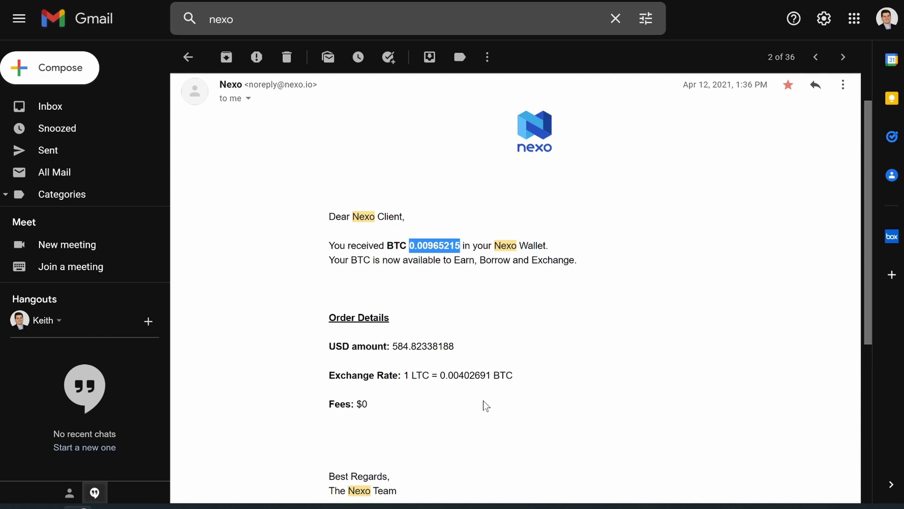
{"action": "key", "text": "alt+Tab"}
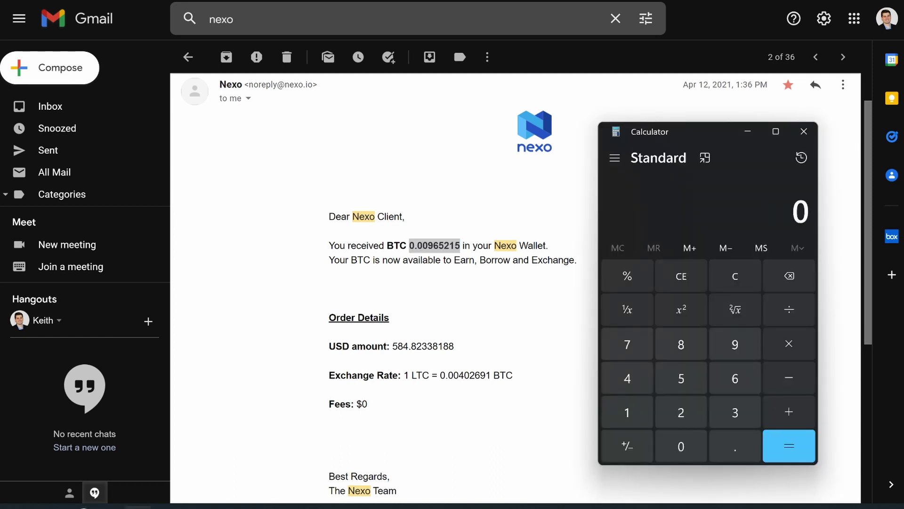
{"action": "key", "text": "ctrl+v"}
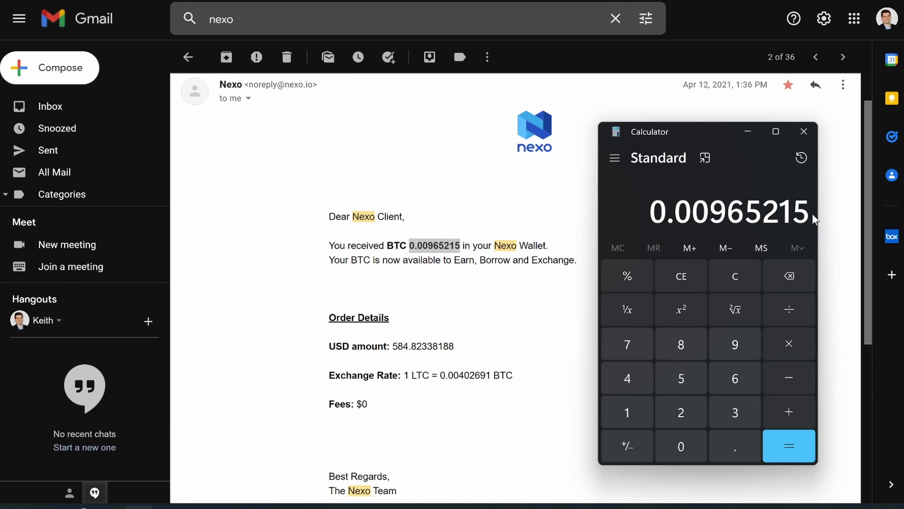
- Divide the BTC amount by the email's exchange rate of 0.00402691 to work out the LTC sent
{"action": "left_click", "coordinate": [778, 318]}
{"action": "left_click", "coordinate": [735, 446]}
{"action": "left_click", "coordinate": [681, 446]}
{"action": "left_click", "coordinate": [681, 446]}
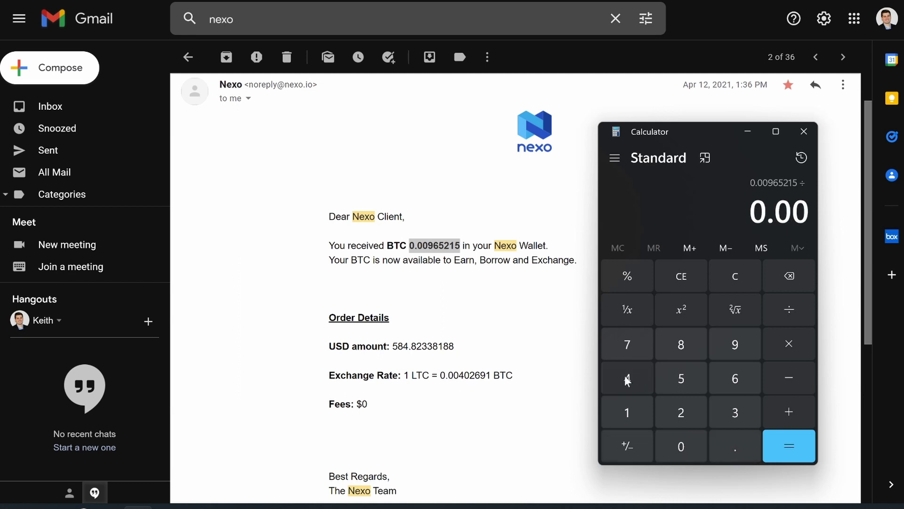
{"action": "left_click", "coordinate": [628, 380]}
{"action": "left_click", "coordinate": [678, 444]}
{"action": "left_click", "coordinate": [678, 417]}
{"action": "left_click", "coordinate": [727, 380]}
{"action": "left_click", "coordinate": [723, 339]}
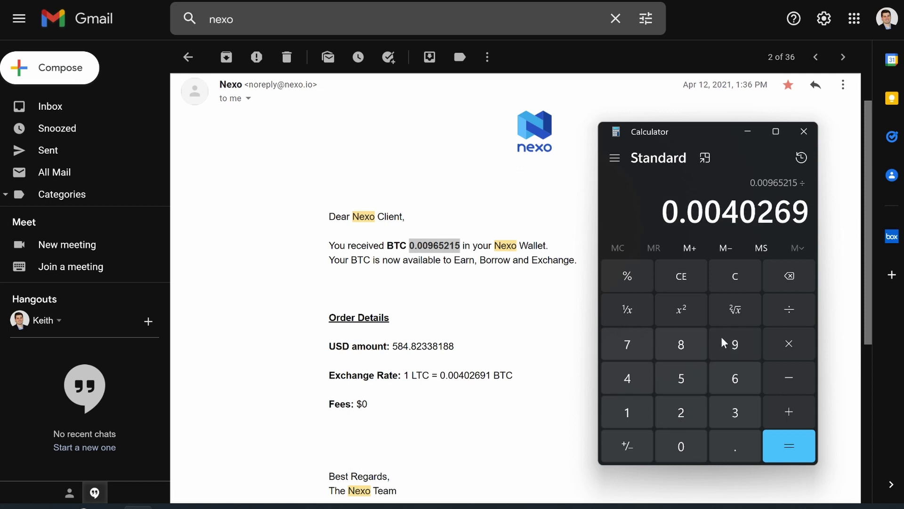
{"action": "left_click", "coordinate": [615, 408]}
{"action": "left_click", "coordinate": [811, 452]}
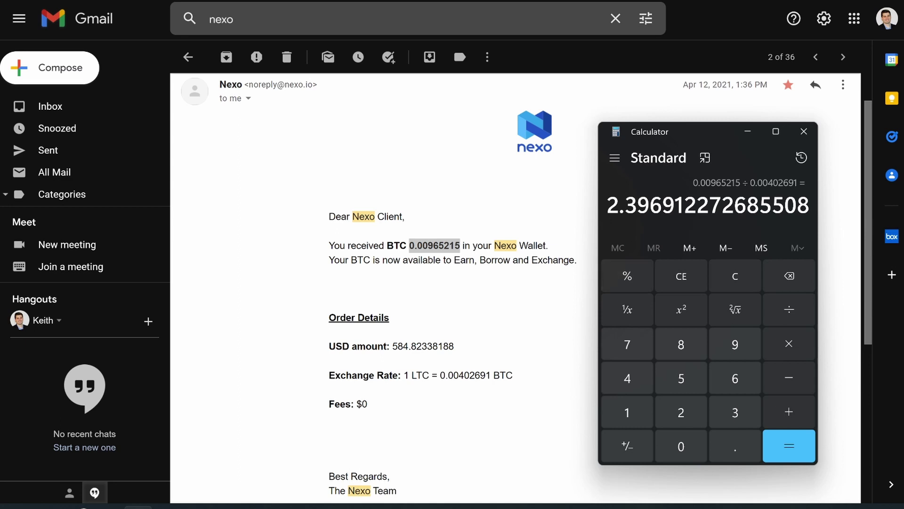
- Copy the calculated LTC quantity to eight decimals and enter 2.39691227 as the sent amount in TaxBit
{"action": "left_click_drag", "start_coordinate": [607, 205], "coordinate": [722, 205]}
{"action": "key", "text": "ctrl+c"}
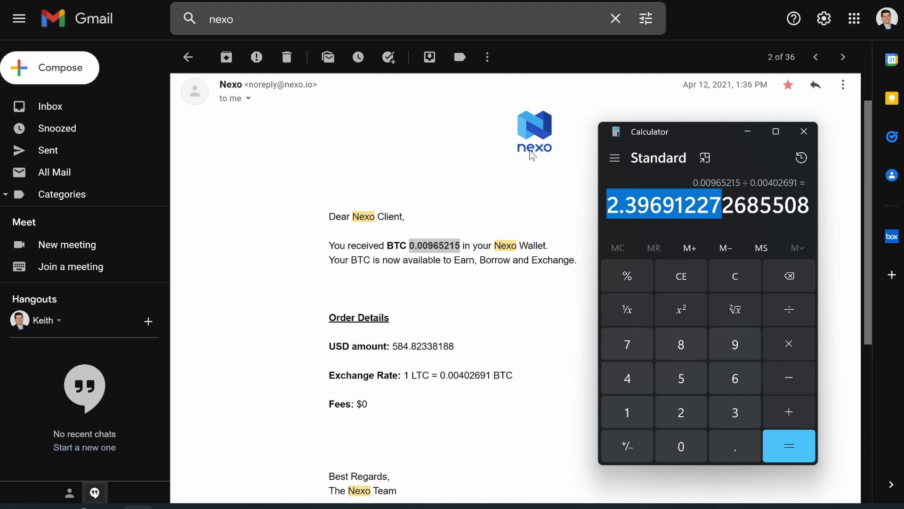
{"action": "key", "text": "alt+Tab"}
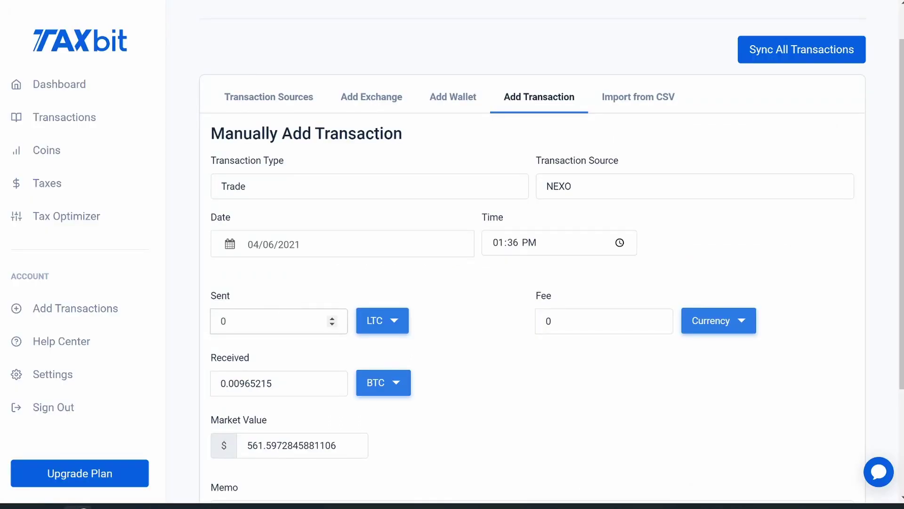
{"action": "key", "text": "ctrl+v"}
{"action": "left_click", "coordinate": [432, 422]}
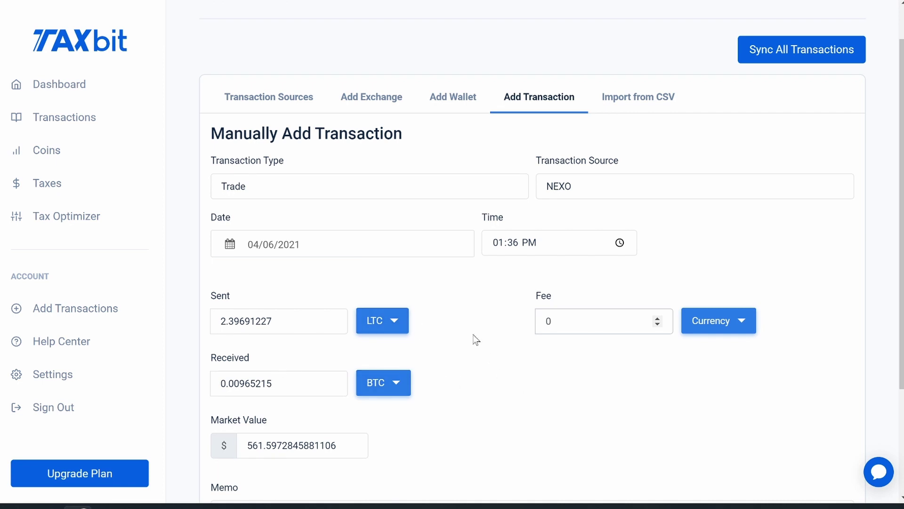
- Check the fees line in the Nexo email and review the filled-in trade form in TaxBit through to its save option
{"action": "scroll", "coordinate": [495, 368], "scroll_direction": "down", "scroll_amount": 1}
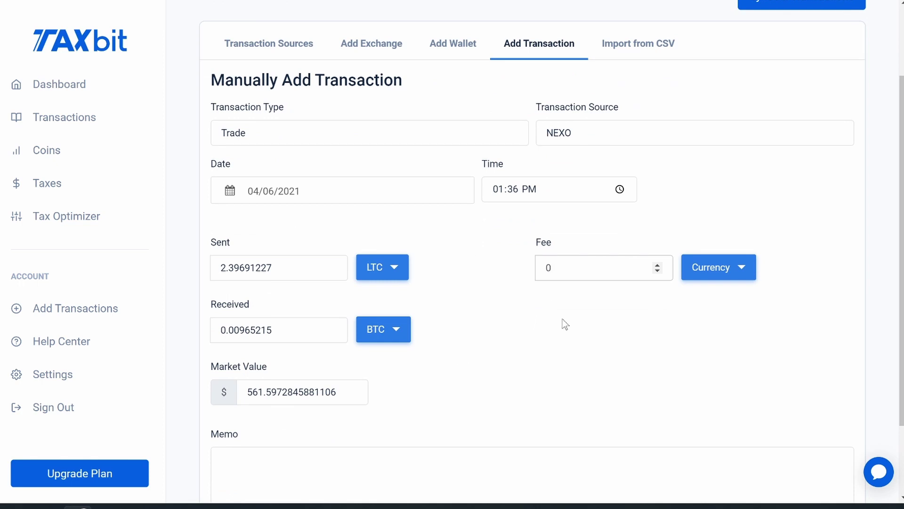
{"action": "key", "text": "alt+Tab"}
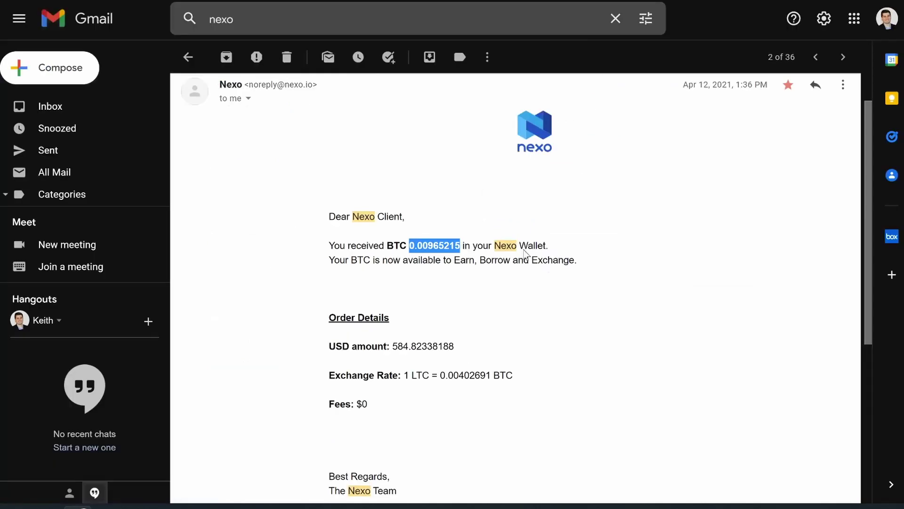
{"action": "left_click_drag", "start_coordinate": [328, 404], "coordinate": [387, 398]}
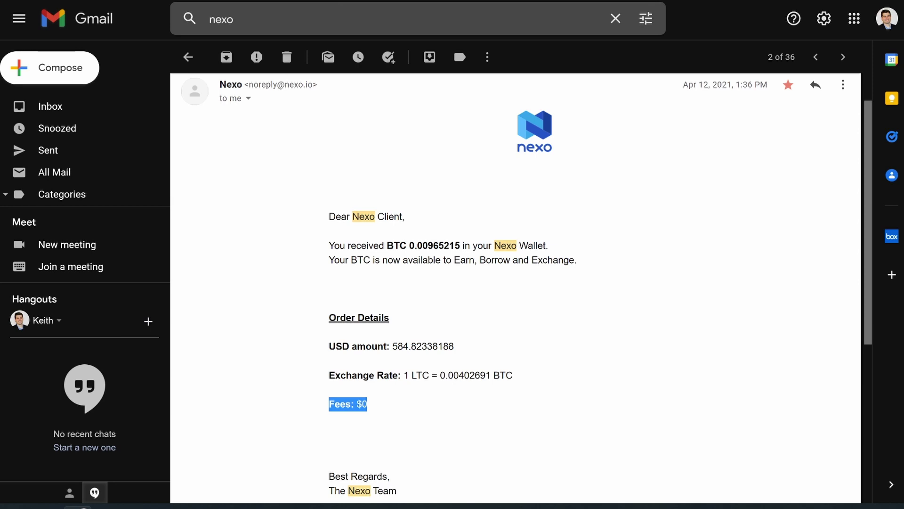
{"action": "key", "text": "alt+Tab"}
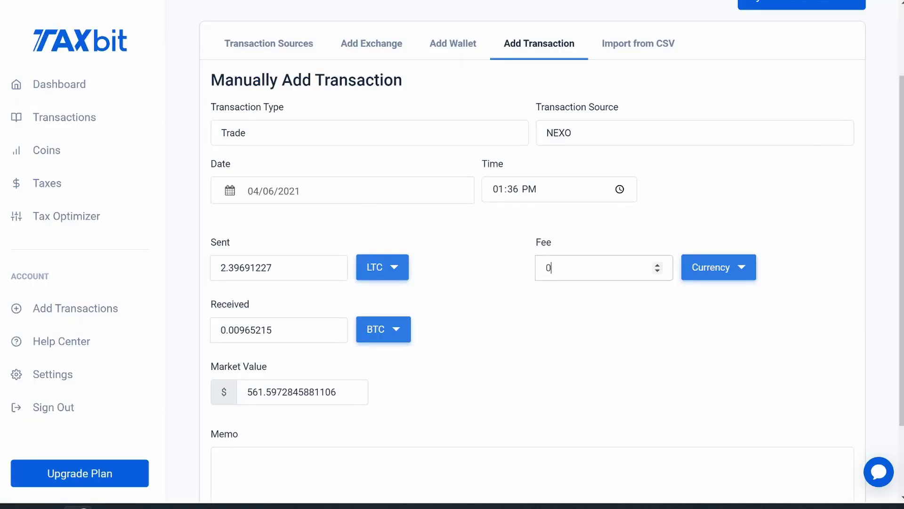
{"action": "left_click", "coordinate": [478, 349]}
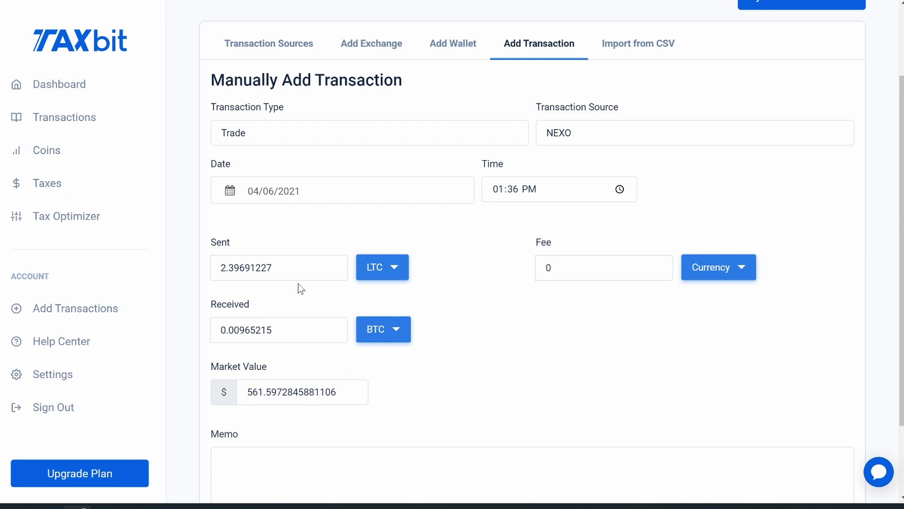
{"action": "scroll", "coordinate": [406, 300], "scroll_direction": "down", "scroll_amount": 1}
{"action": "scroll", "coordinate": [407, 302], "scroll_direction": "down", "scroll_amount": 2}
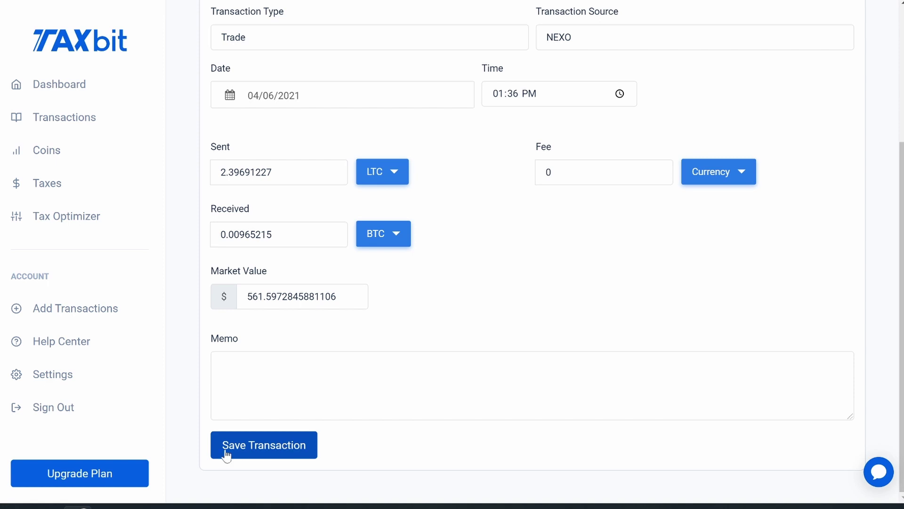
{"action": "left_click", "coordinate": [303, 441]}
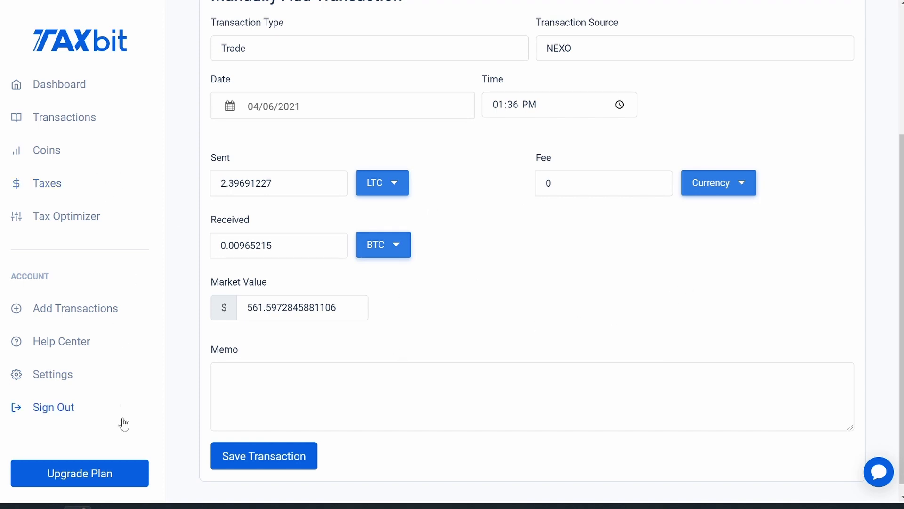
{"action": "scroll", "coordinate": [353, 333], "scroll_direction": "up", "scroll_amount": 2}
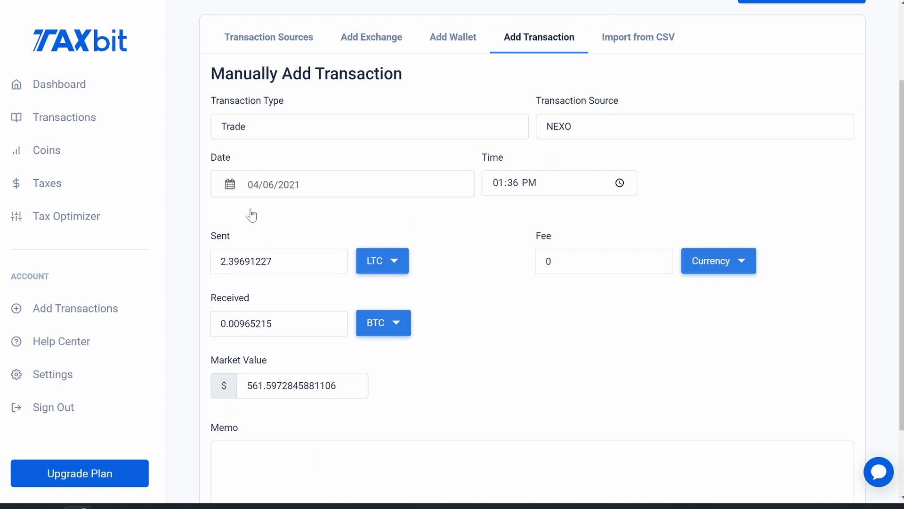
- Open the transactions list and view the gain or loss details of the Nexo LTC-to-BTC trade dated 04/12/2021
{"action": "left_click", "coordinate": [65, 117]}
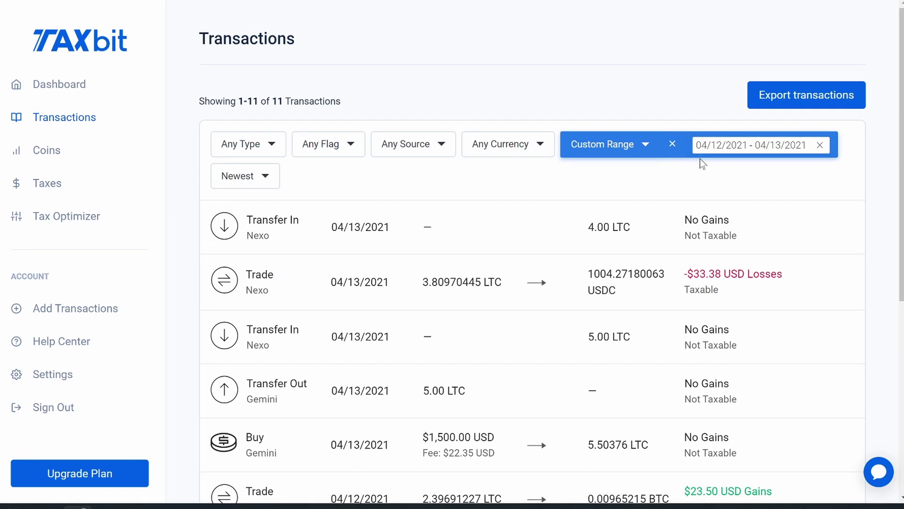
{"action": "scroll", "coordinate": [368, 308], "scroll_direction": "down", "scroll_amount": 5}
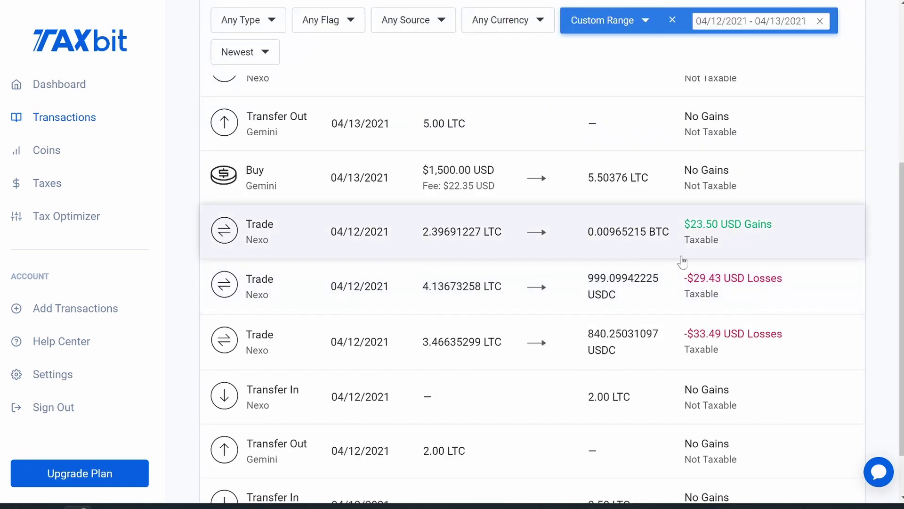
{"action": "left_click", "coordinate": [477, 237]}
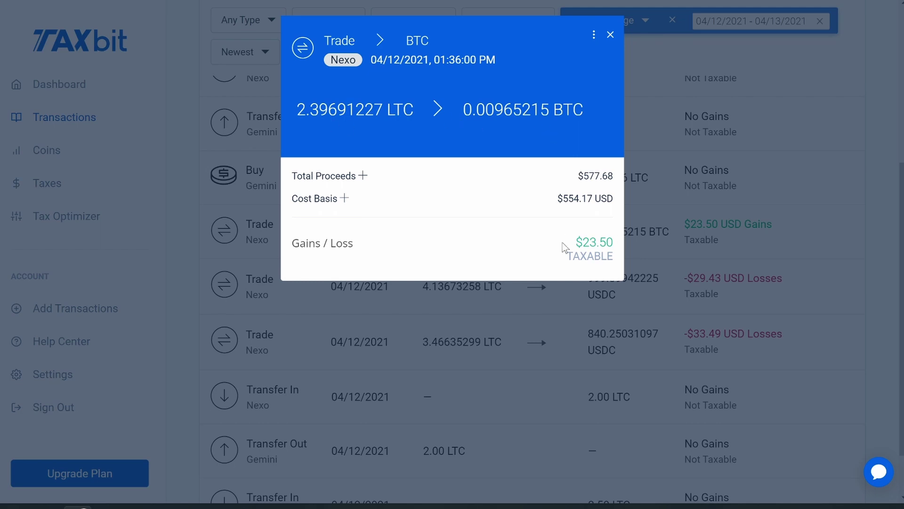
{"action": "left_click_drag", "start_coordinate": [573, 237], "coordinate": [631, 254]}
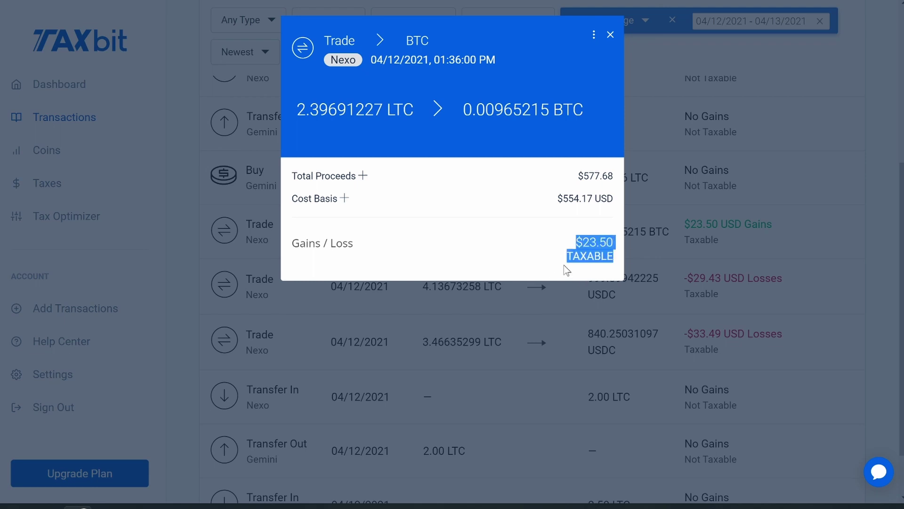
- Expand the trade's cost basis, examine the dates and USD costs of the underlying LTC buys, and close the details
{"action": "left_click", "coordinate": [345, 198]}
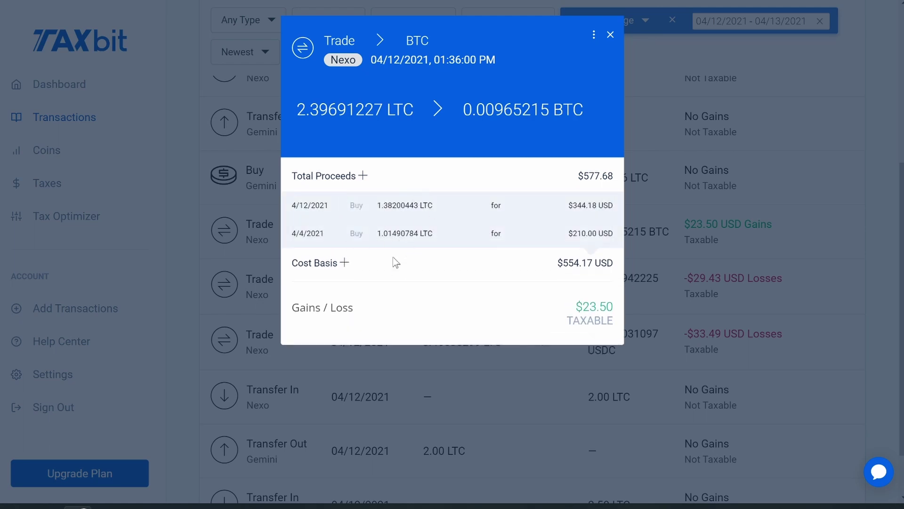
{"action": "left_click_drag", "start_coordinate": [292, 205], "coordinate": [324, 206]}
{"action": "left_click_drag", "start_coordinate": [292, 234], "coordinate": [325, 236]}
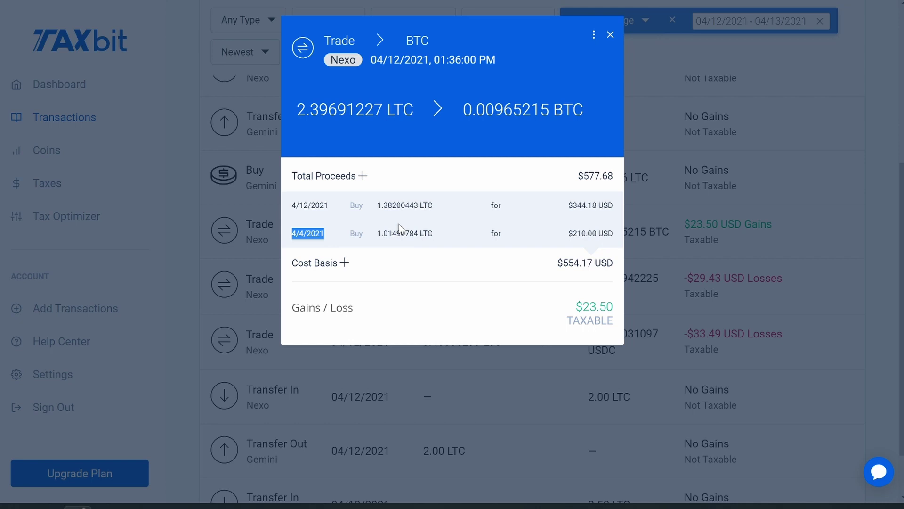
{"action": "left_click_drag", "start_coordinate": [573, 234], "coordinate": [593, 234]}
{"action": "left_click_drag", "start_coordinate": [569, 205], "coordinate": [604, 205]}
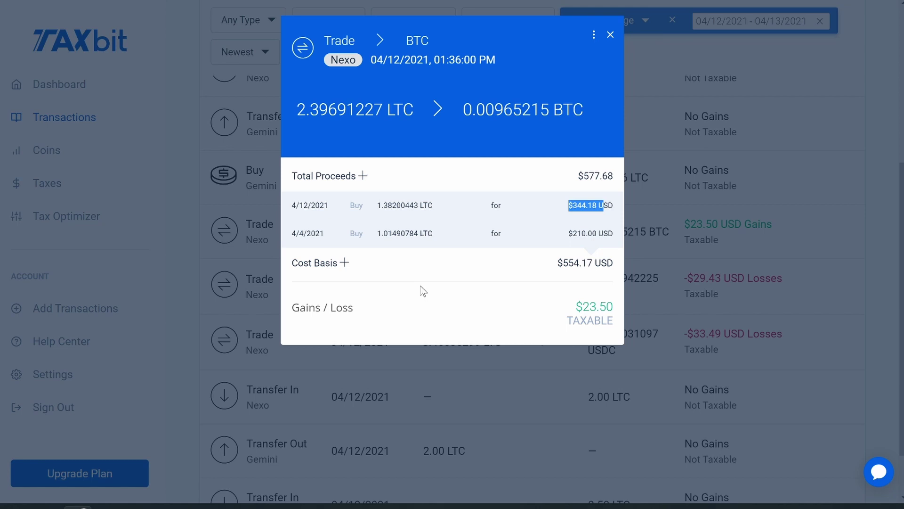
{"action": "left_click_drag", "start_coordinate": [614, 237], "coordinate": [296, 206]}
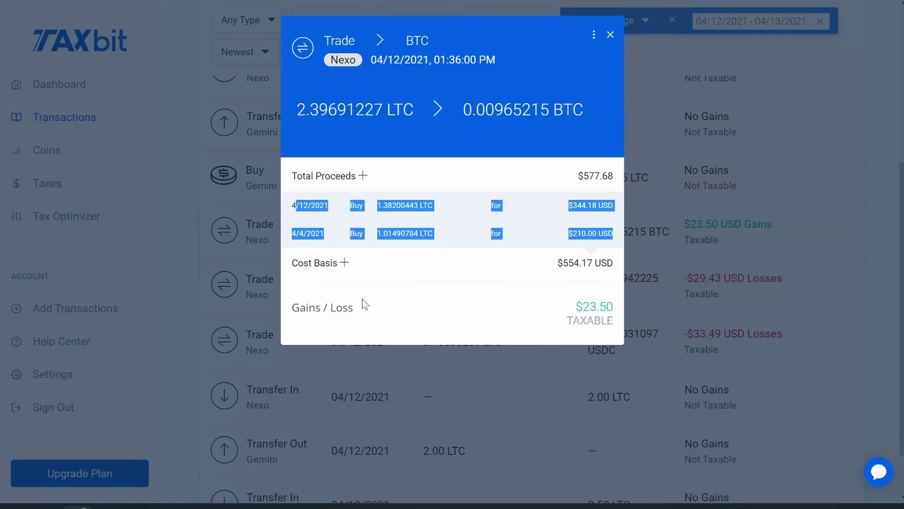
{"action": "key", "text": "Escape"}
- Remove the custom date range filter from the transactions list and show the available transaction type filters
{"action": "scroll", "coordinate": [532, 236], "scroll_direction": "up", "scroll_amount": 5}
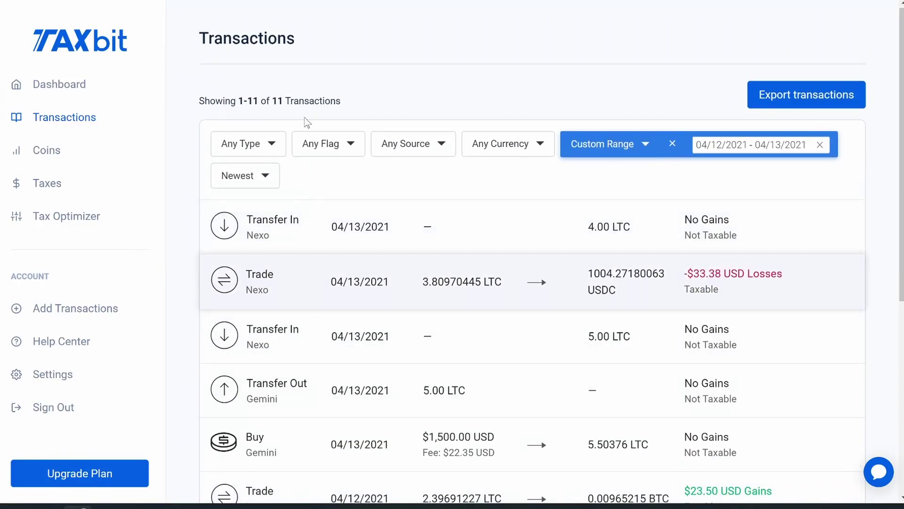
{"action": "left_click", "coordinate": [244, 152]}
{"action": "left_click", "coordinate": [820, 144]}
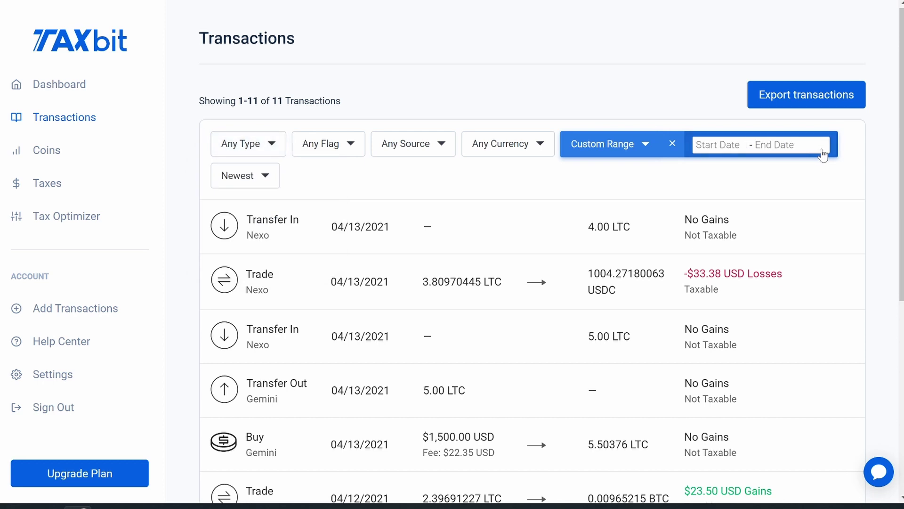
{"action": "left_click", "coordinate": [673, 144]}
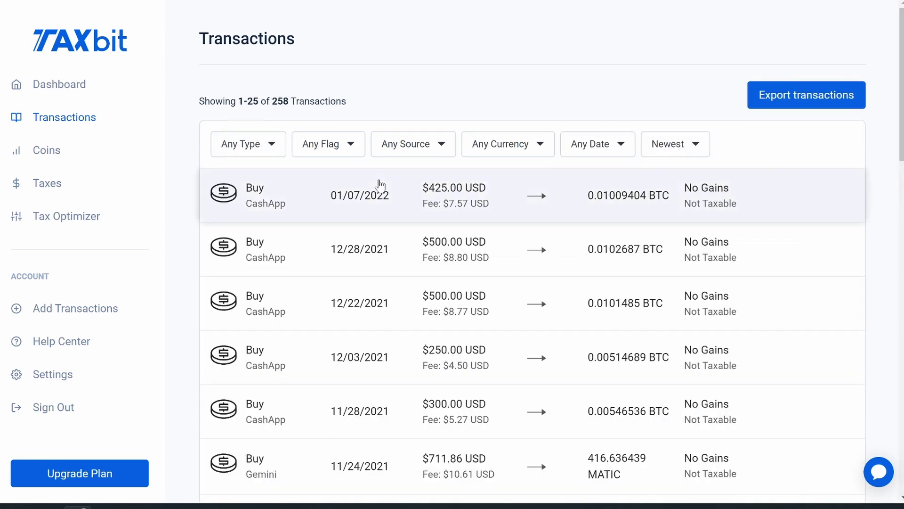
{"action": "left_click", "coordinate": [243, 146]}
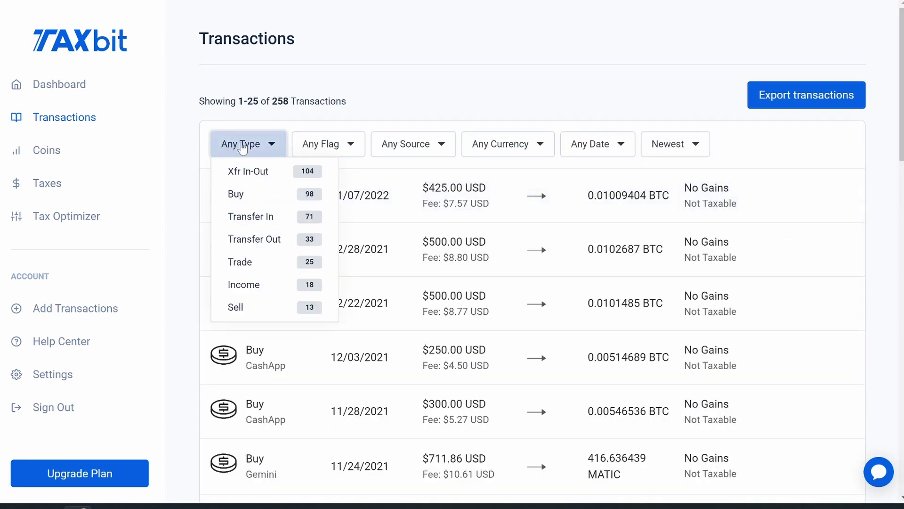
- Filter the transactions list to the Buy type and look over the resulting entries
{"action": "left_click", "coordinate": [257, 196]}
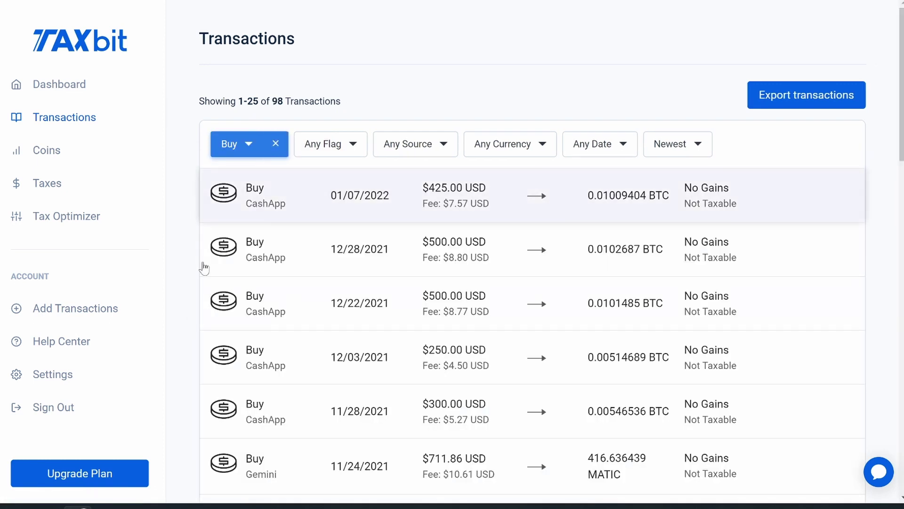
{"action": "scroll", "coordinate": [327, 444], "scroll_direction": "down", "scroll_amount": 5}
{"action": "scroll", "coordinate": [327, 442], "scroll_direction": "up", "scroll_amount": 5}
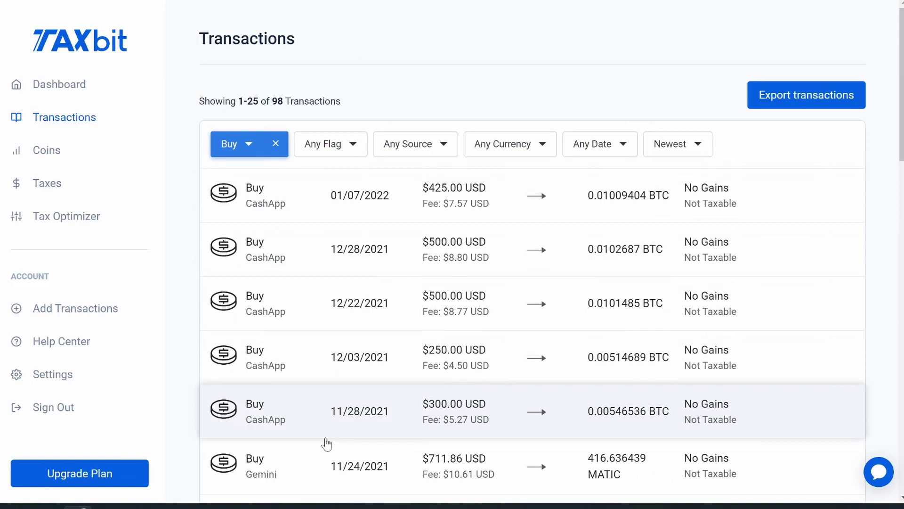
- Add the Missing Cost Basis flag filter to the Buy transactions, check the list, and remove that flag filter
{"action": "left_click", "coordinate": [358, 146]}
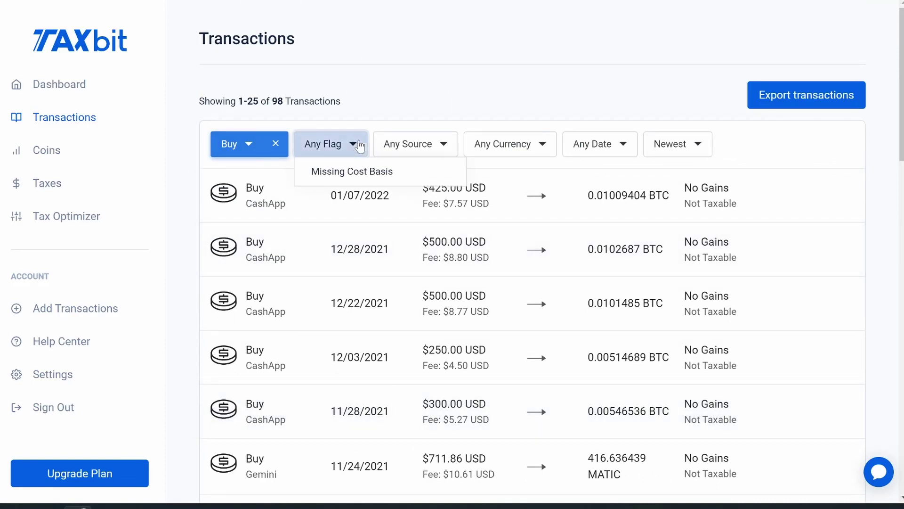
{"action": "left_click", "coordinate": [343, 174]}
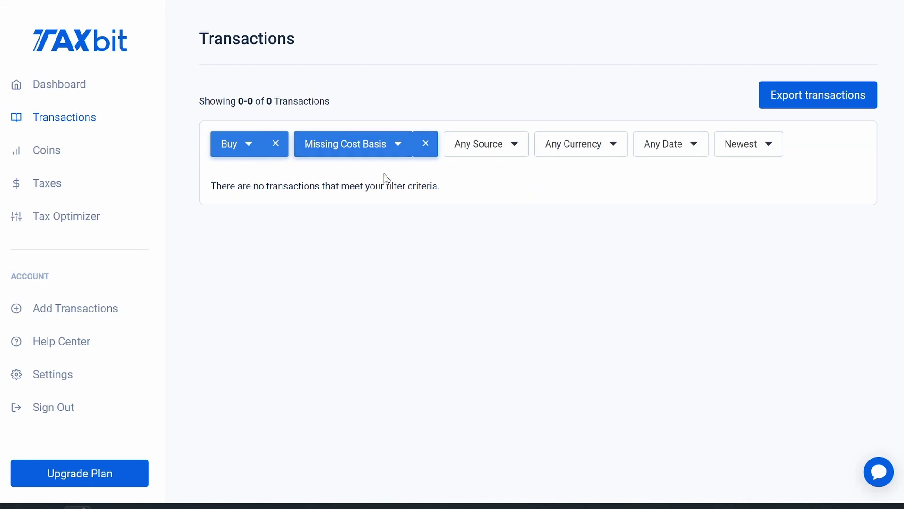
{"action": "left_click", "coordinate": [425, 144]}
- Limit the Buy transactions to the Coinbase source and look through the listed purchases
{"action": "left_click", "coordinate": [424, 144]}
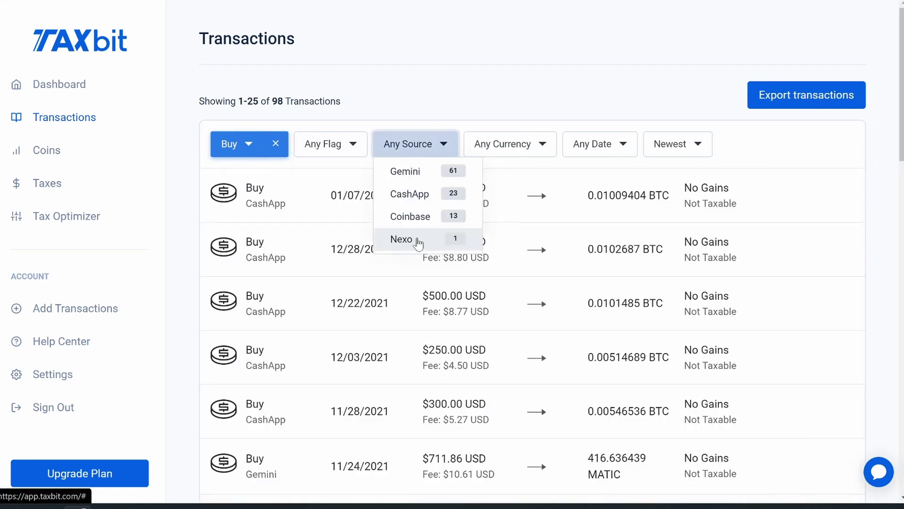
{"action": "left_click", "coordinate": [441, 219]}
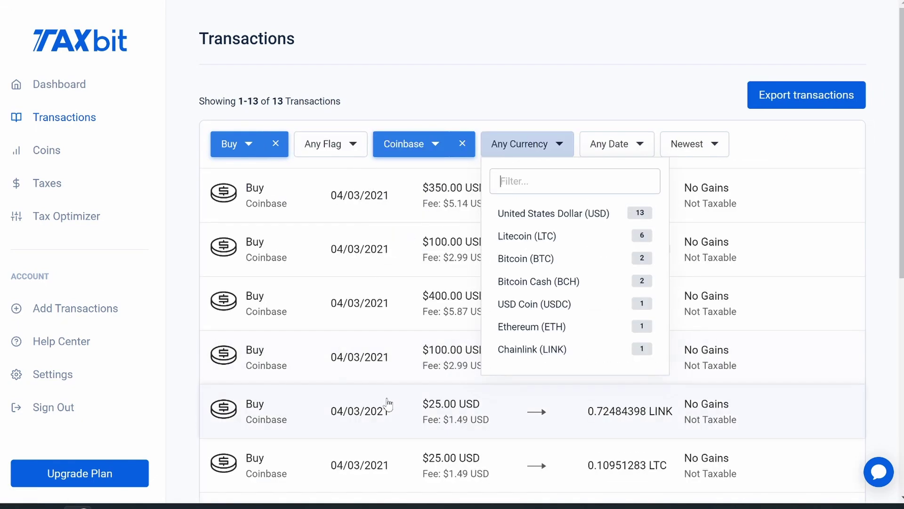
{"action": "left_click", "coordinate": [418, 78]}
{"action": "scroll", "coordinate": [449, 282], "scroll_direction": "down", "scroll_amount": 1}
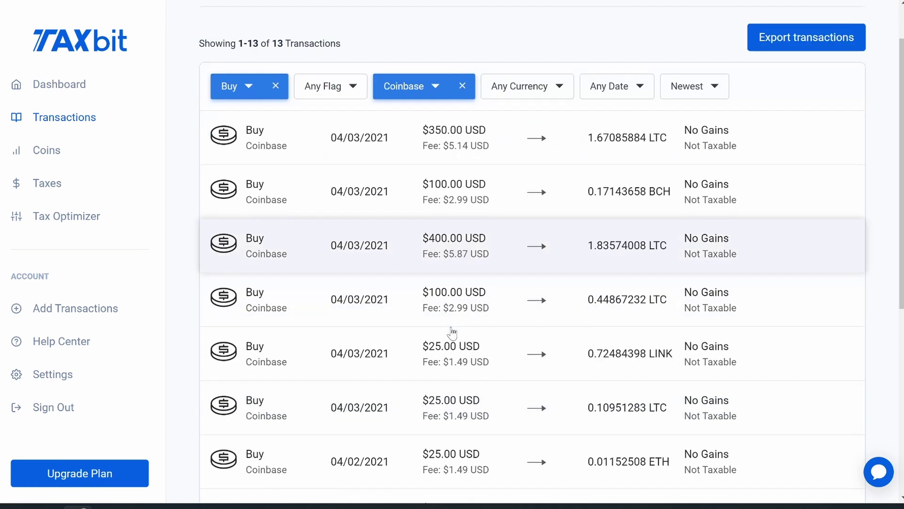
{"action": "scroll", "coordinate": [452, 332], "scroll_direction": "down", "scroll_amount": 1}
{"action": "scroll", "coordinate": [453, 331], "scroll_direction": "up", "scroll_amount": 2}
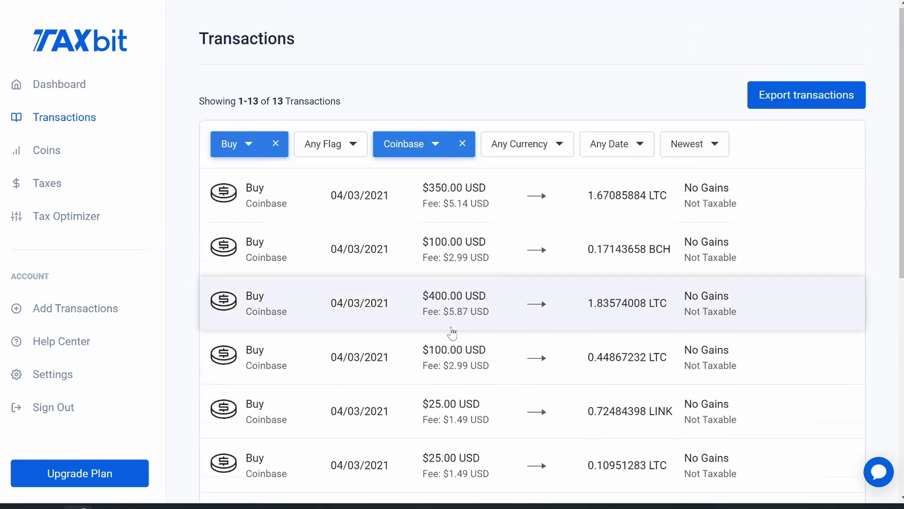
- Narrow the Coinbase buys to the Ethereum currency and show the available date filter options
{"action": "left_click", "coordinate": [559, 146]}
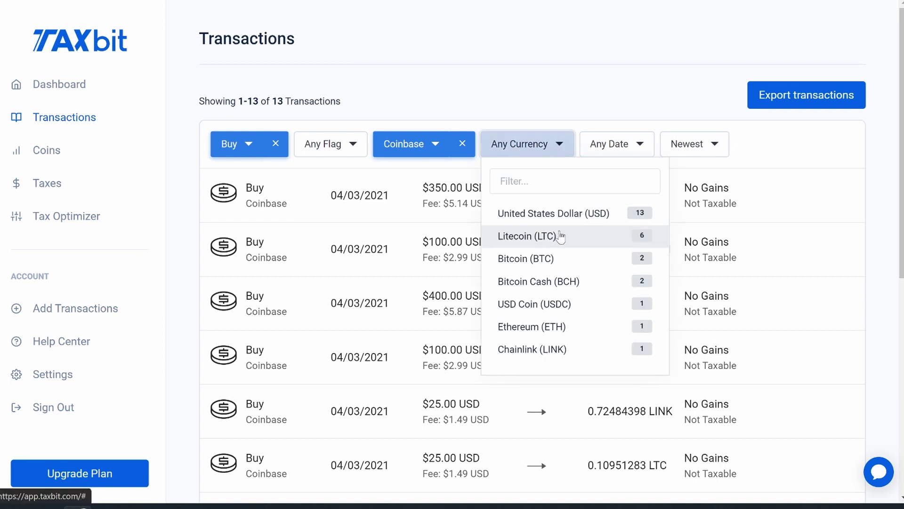
{"action": "left_click", "coordinate": [537, 328]}
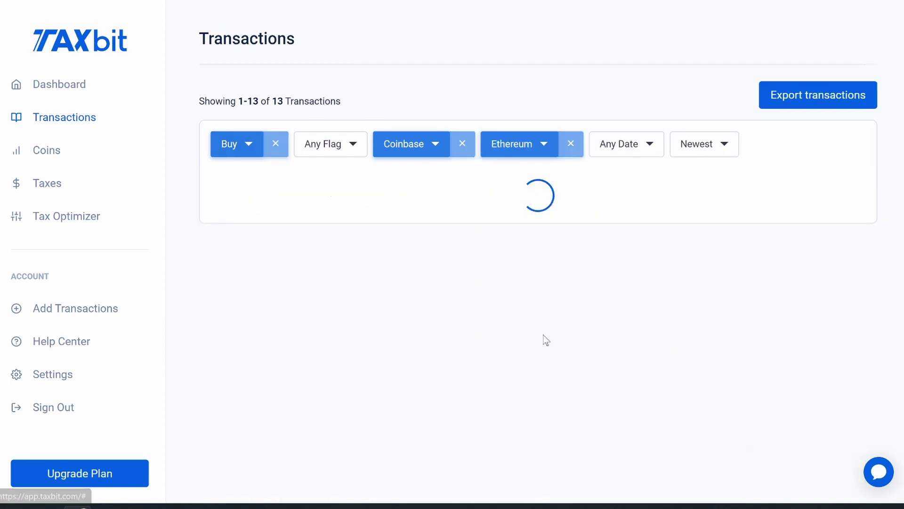
{"action": "left_click", "coordinate": [649, 146]}
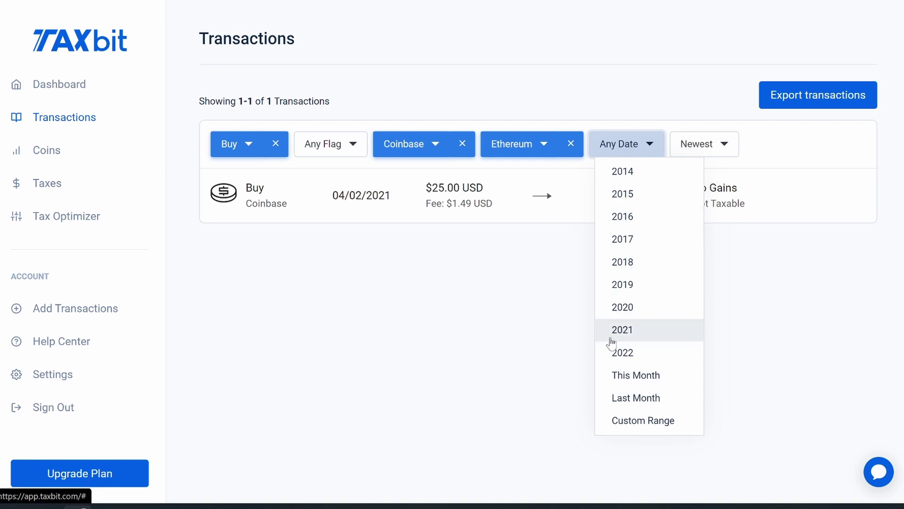
- Remove the Buy, Coinbase and Ethereum filters from the transactions list
{"action": "left_click", "coordinate": [277, 146]}
{"action": "left_click", "coordinate": [276, 145]}
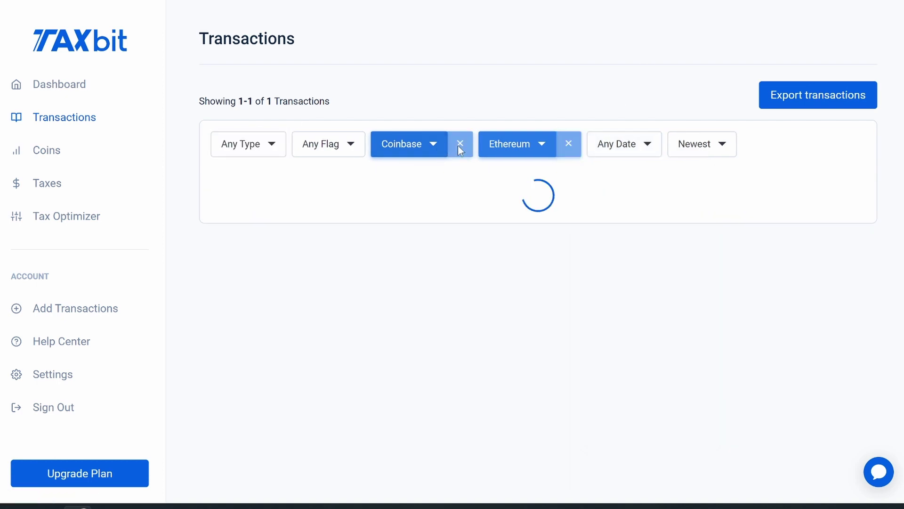
{"action": "left_click", "coordinate": [460, 144]}
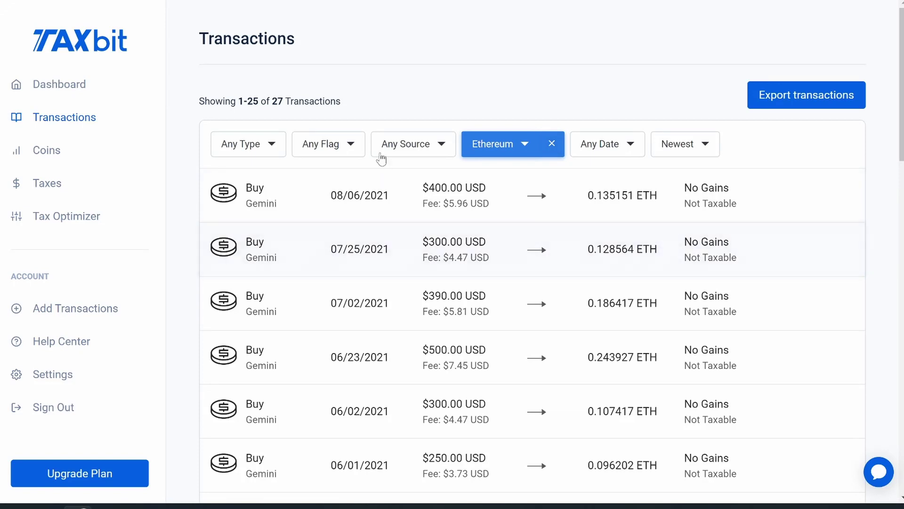
{"action": "left_click", "coordinate": [550, 144]}
- Filter all transactions by Missing Cost Basis, open the Nexo trade dated 04/15/2021, and expand its cost basis
{"action": "left_click", "coordinate": [347, 146]}
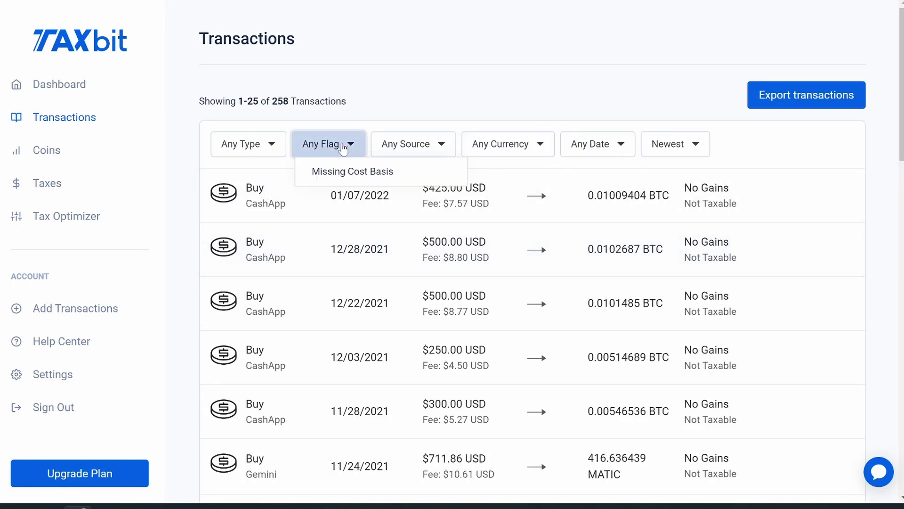
{"action": "left_click", "coordinate": [377, 173]}
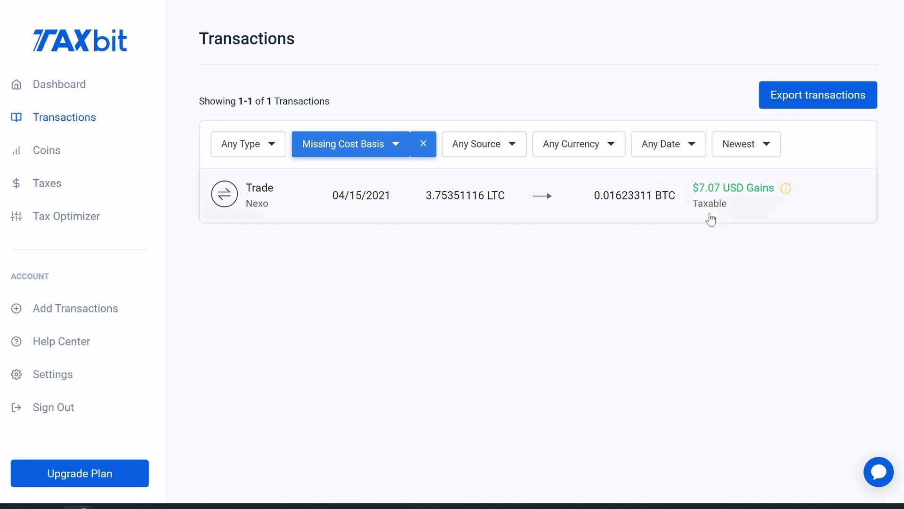
{"action": "left_click", "coordinate": [517, 204]}
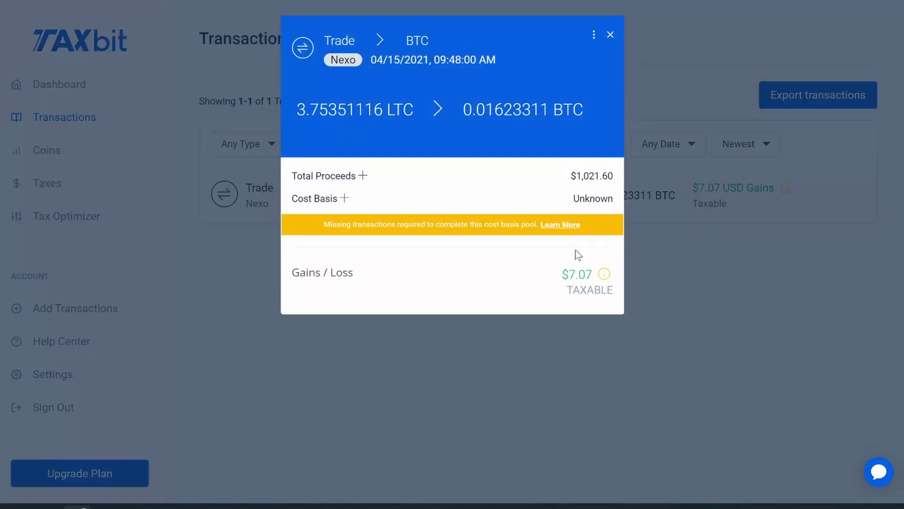
{"action": "left_click", "coordinate": [344, 198]}
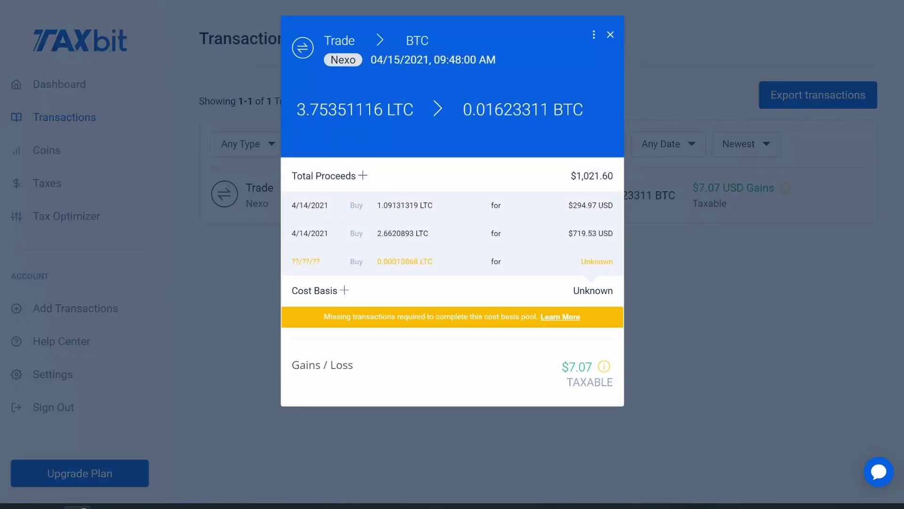
- Compare the traded LTC amount with the underlying LTC buys, examine the entry with the unknown date and cost, and close the details
{"action": "left_click_drag", "start_coordinate": [297, 110], "coordinate": [360, 109]}
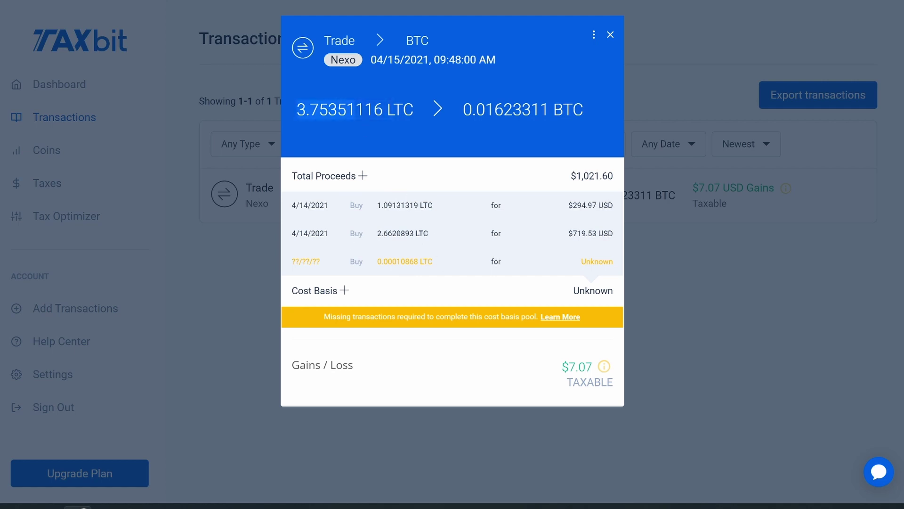
{"action": "key", "text": "Escape"}
{"action": "left_click_drag", "start_coordinate": [297, 110], "coordinate": [356, 110]}
{"action": "left_click_drag", "start_coordinate": [377, 233], "coordinate": [406, 233]}
{"action": "left_click_drag", "start_coordinate": [377, 206], "coordinate": [405, 206]}
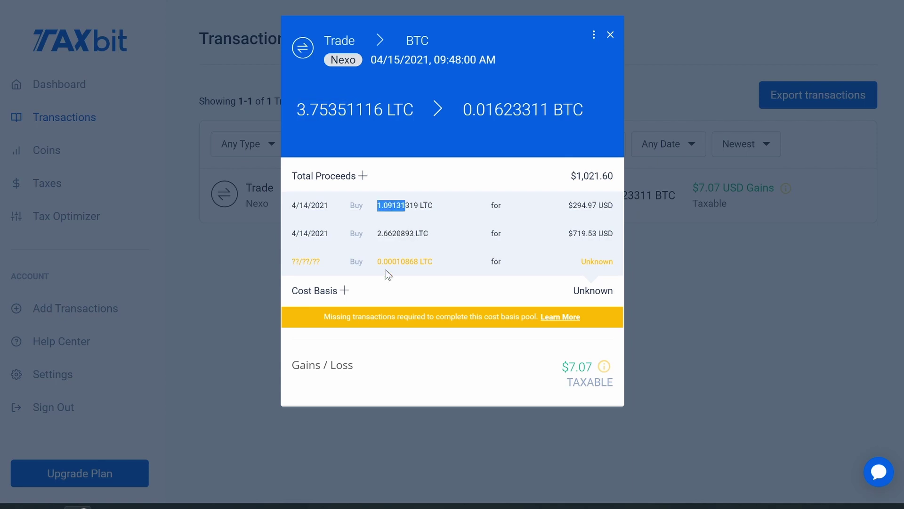
{"action": "left_click_drag", "start_coordinate": [377, 261], "coordinate": [400, 261]}
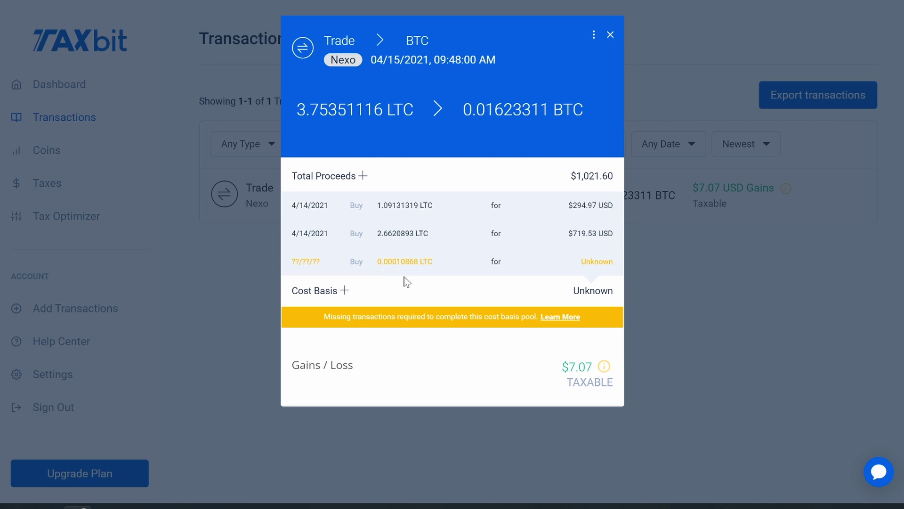
{"action": "left_click_drag", "start_coordinate": [393, 261], "coordinate": [431, 262]}
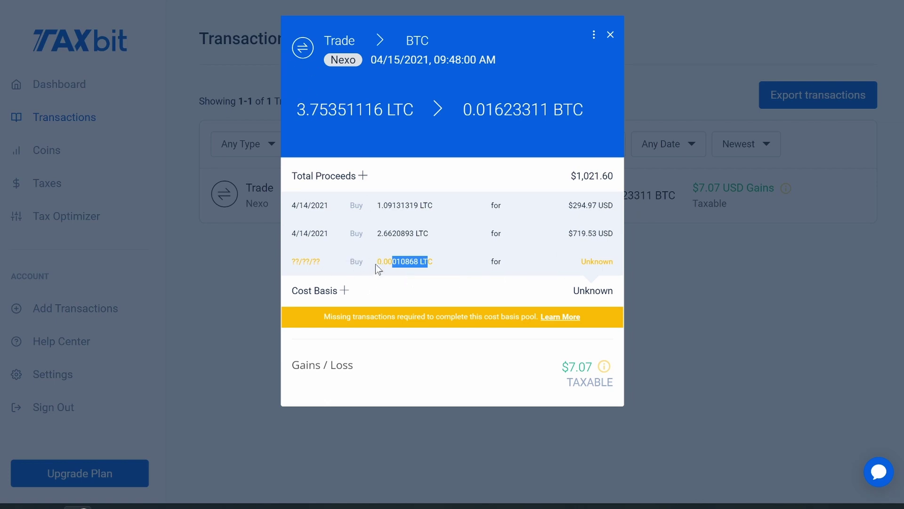
{"action": "left_click_drag", "start_coordinate": [376, 262], "coordinate": [394, 270]}
{"action": "left_click", "coordinate": [424, 272]}
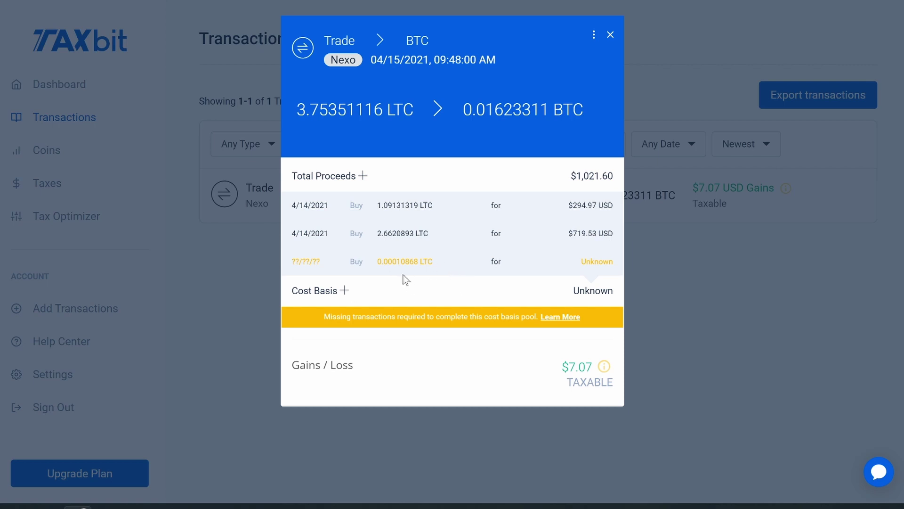
{"action": "left_click_drag", "start_coordinate": [382, 262], "coordinate": [419, 261]}
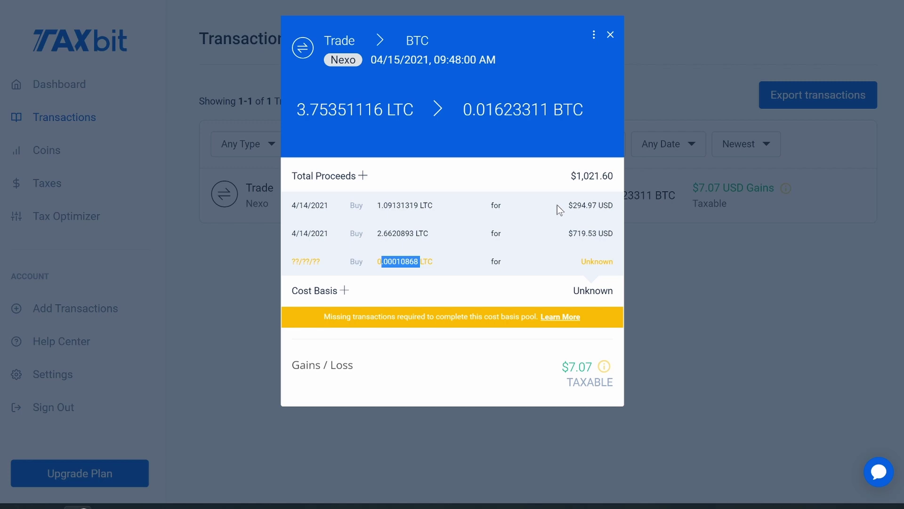
{"action": "key", "text": "Escape"}
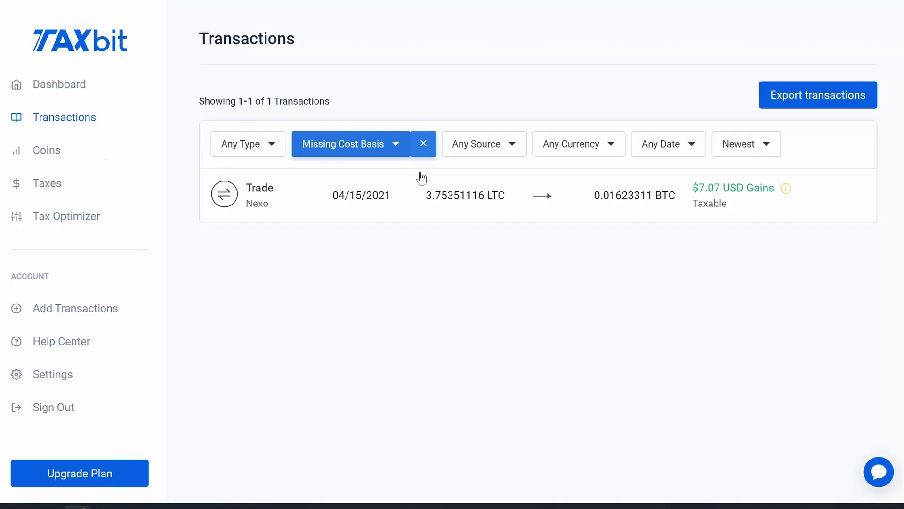
- Remove the Missing Cost Basis filter, then look over the full transactions list and its total count
{"action": "left_click", "coordinate": [424, 144]}
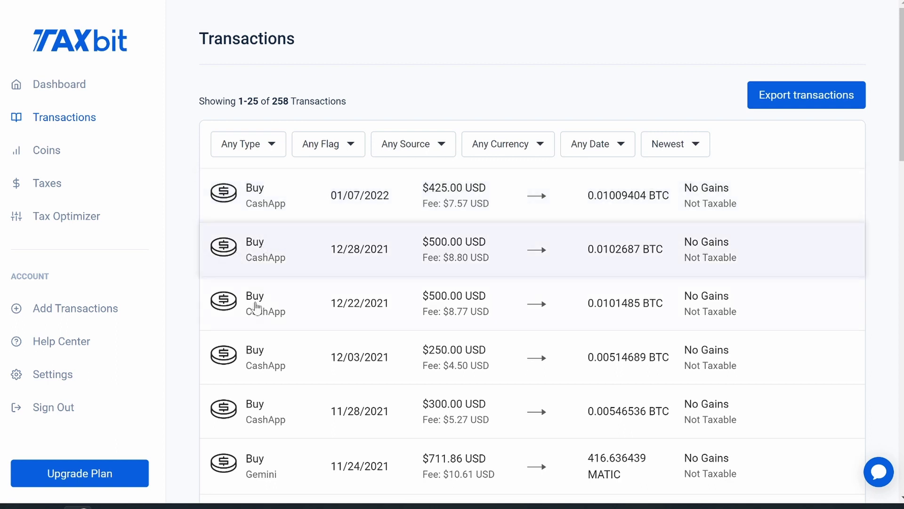
{"action": "scroll", "coordinate": [397, 363], "scroll_direction": "down", "scroll_amount": 20}
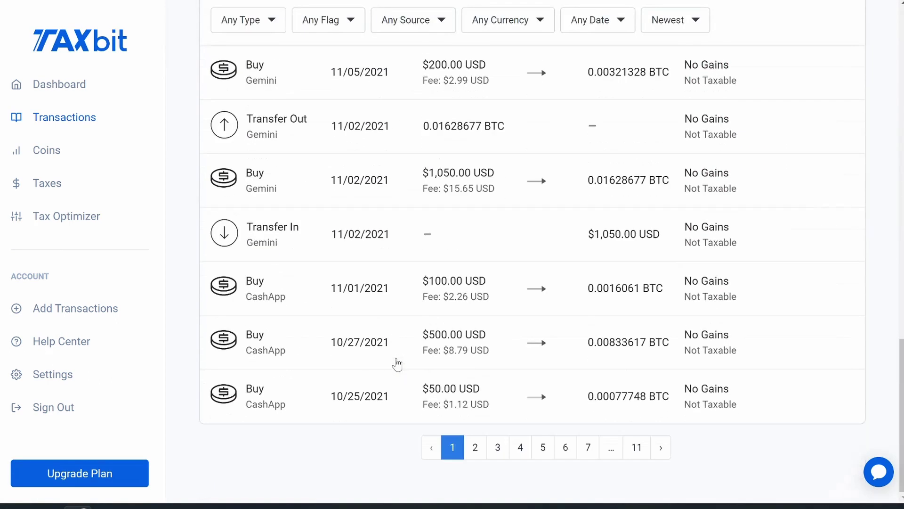
{"action": "scroll", "coordinate": [575, 395], "scroll_direction": "up", "scroll_amount": 20}
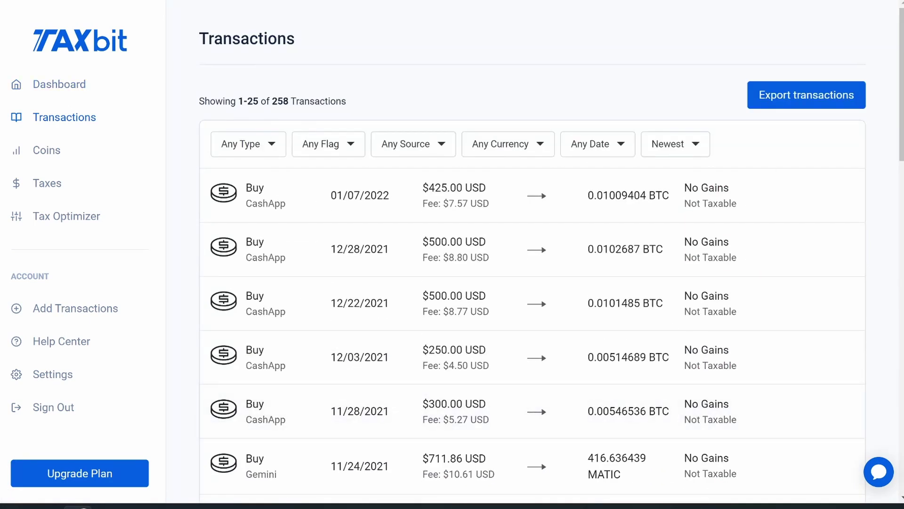
{"action": "left_click_drag", "start_coordinate": [272, 101], "coordinate": [310, 101]}
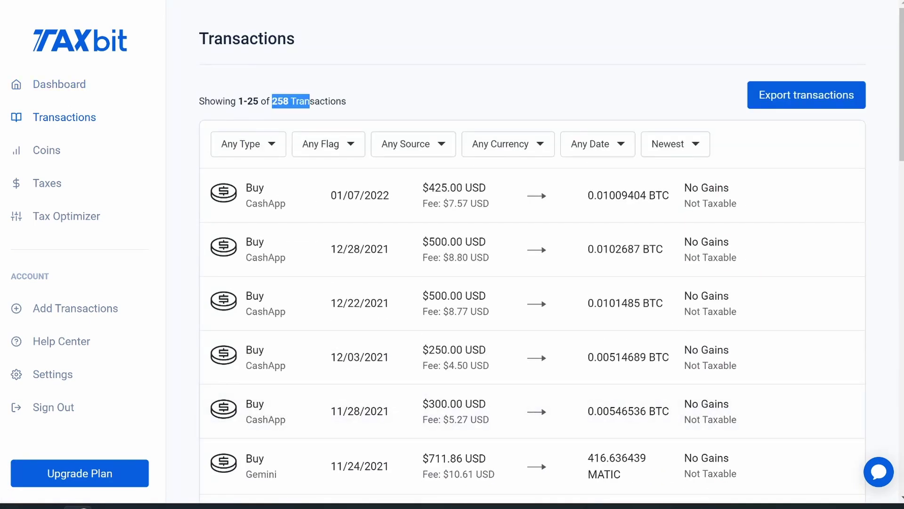
- Open the Taxes page and check the 2021 short-term gains/losses, long-term gains/losses and total income
{"action": "left_click", "coordinate": [52, 188]}
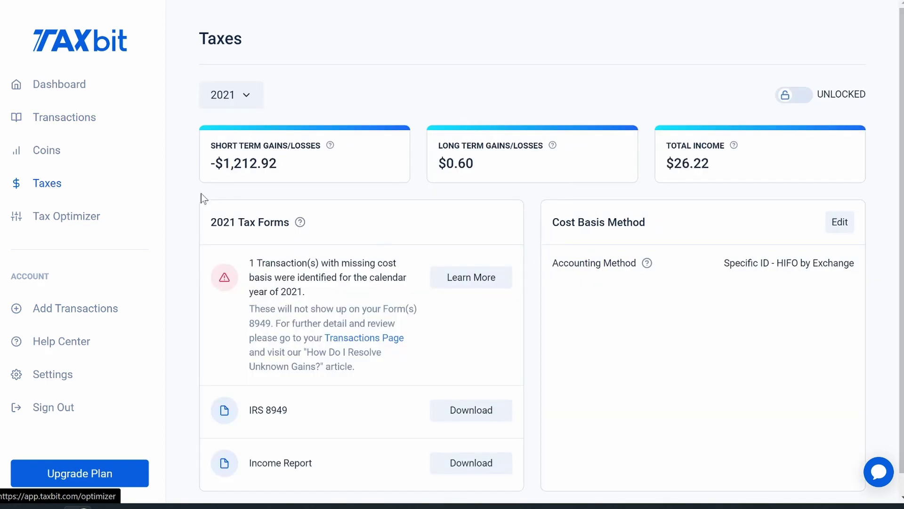
{"action": "left_click_drag", "start_coordinate": [215, 163], "coordinate": [279, 157]}
{"action": "left_click_drag", "start_coordinate": [437, 165], "coordinate": [483, 163]}
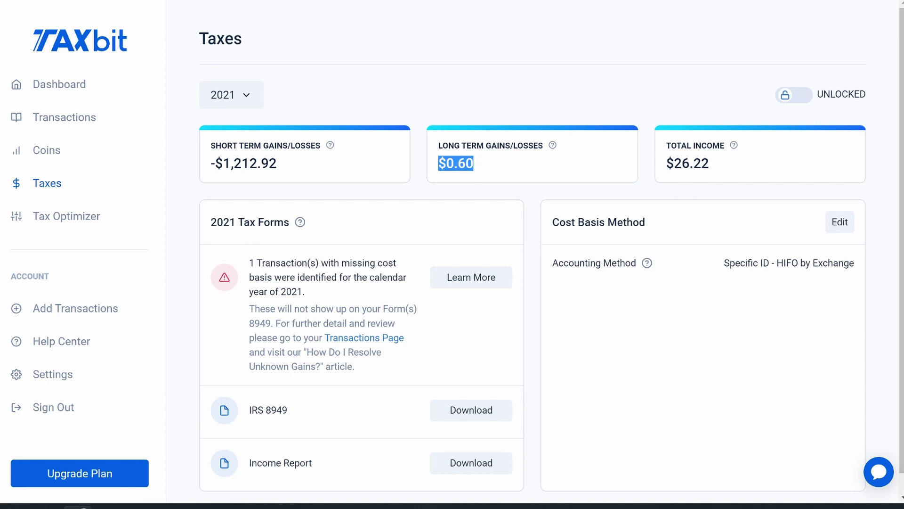
{"action": "left_click_drag", "start_coordinate": [673, 164], "coordinate": [726, 164]}
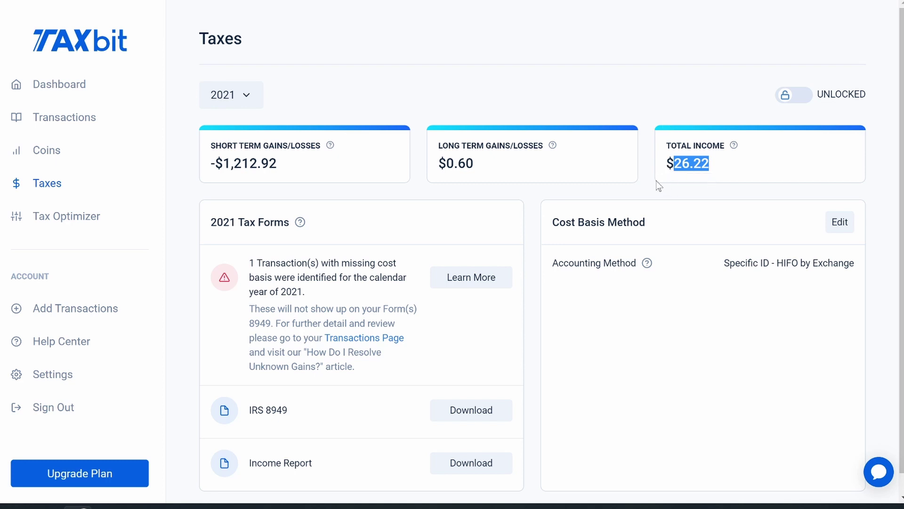
{"action": "left_click_drag", "start_coordinate": [210, 165], "coordinate": [274, 171]}
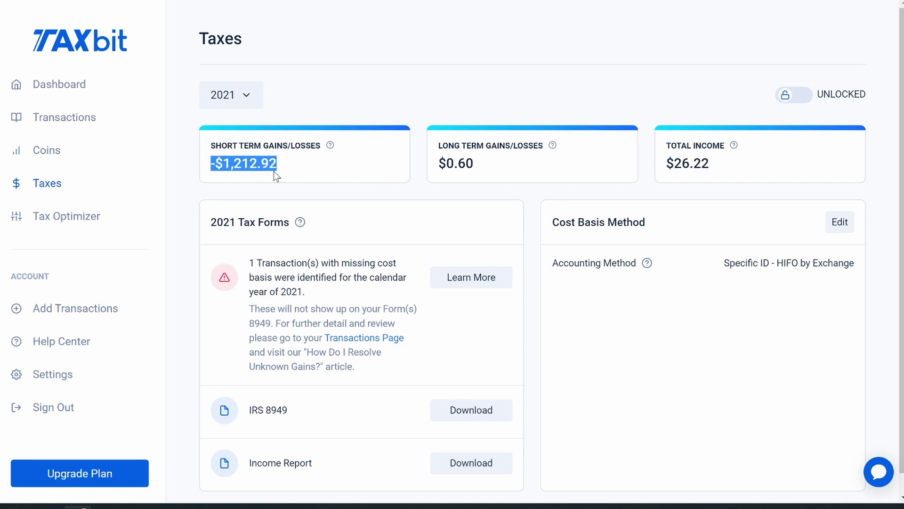
- Read the missing cost basis notice in the 2021 tax forms section above the downloadable reports
{"action": "scroll", "coordinate": [262, 439], "scroll_direction": "down", "scroll_amount": 1}
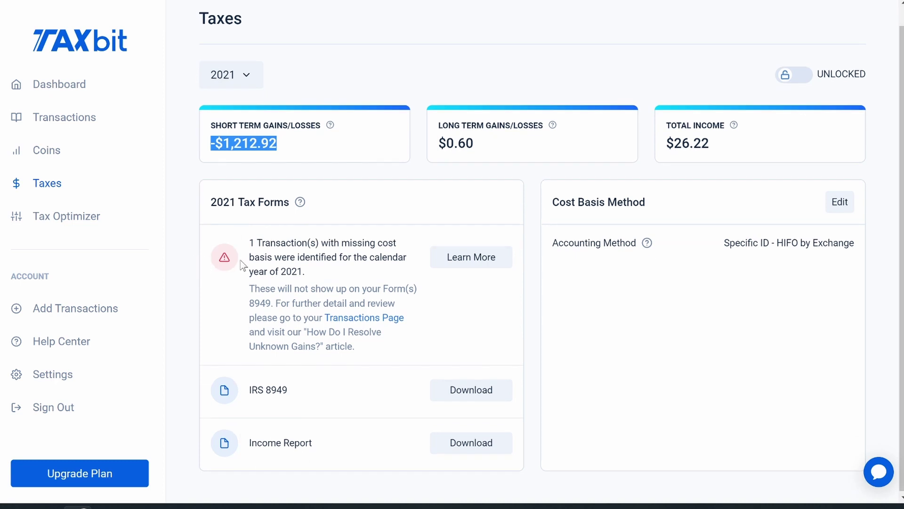
{"action": "left_click_drag", "start_coordinate": [247, 243], "coordinate": [347, 257]}
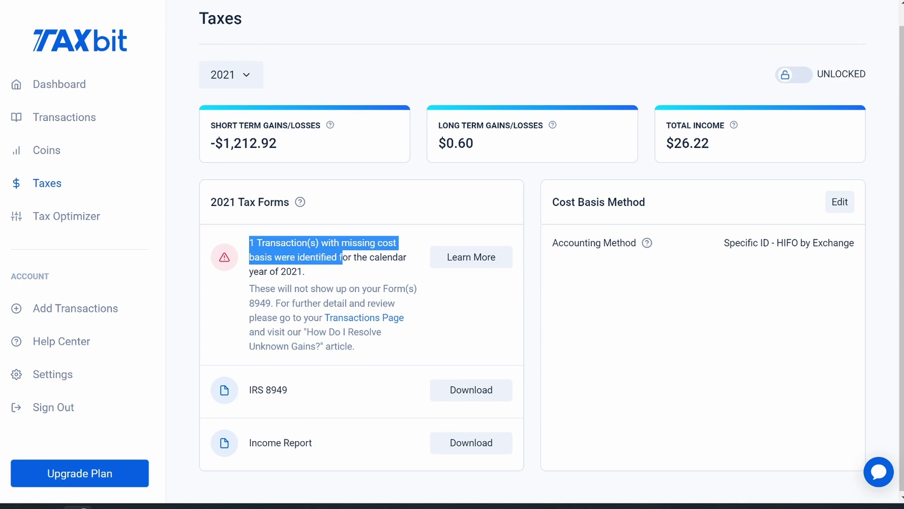
{"action": "left_click", "coordinate": [248, 295]}
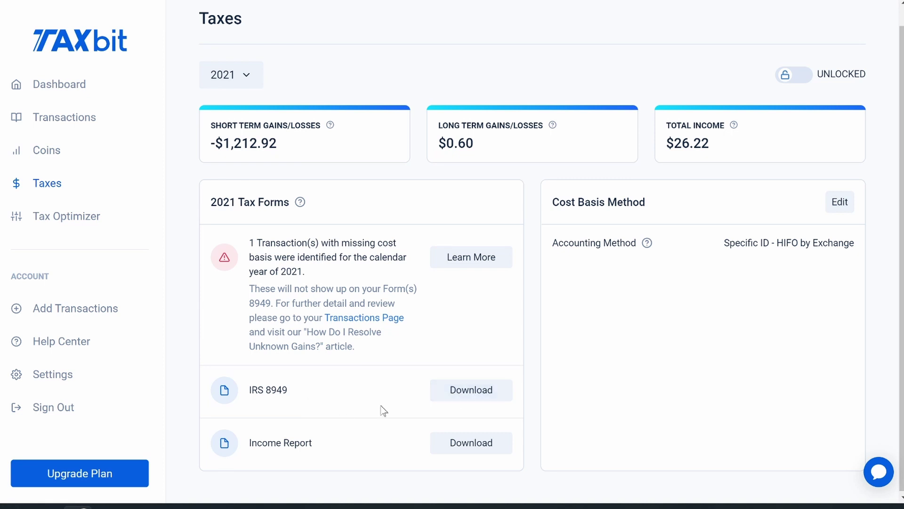
- Download the 2021 IRS 8949 report, then look through the transaction rows of the Nexo_2021_8949 file in Google Sheets
{"action": "left_click", "coordinate": [436, 390]}
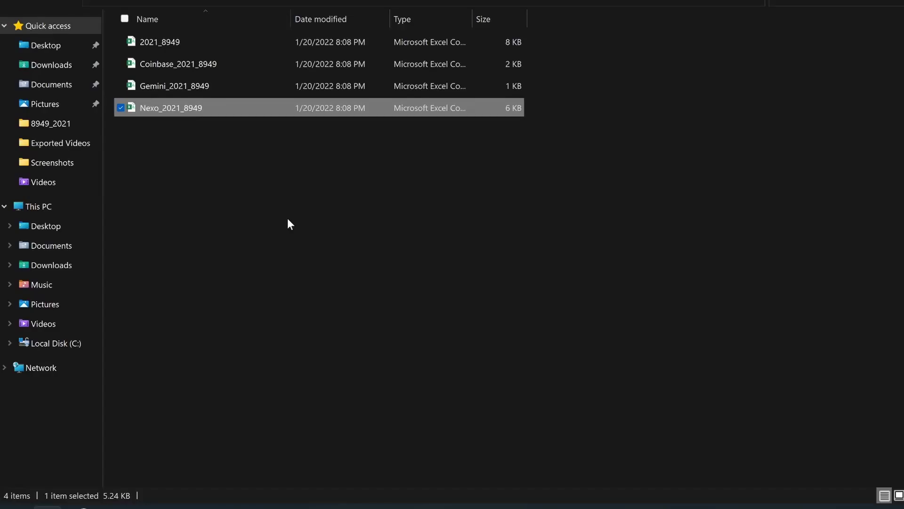
{"action": "left_click", "coordinate": [287, 220]}
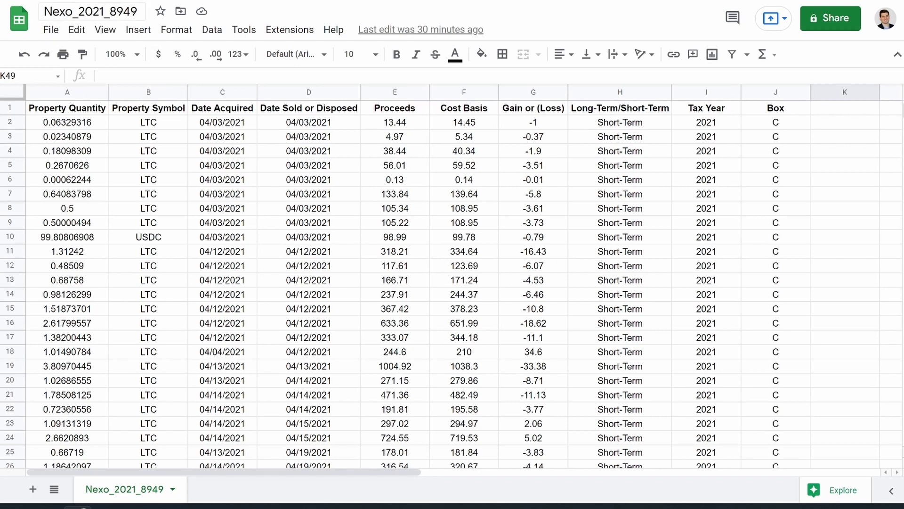
{"action": "scroll", "coordinate": [156, 206], "scroll_direction": "down", "scroll_amount": 8}
{"action": "scroll", "coordinate": [521, 180], "scroll_direction": "up", "scroll_amount": 8}
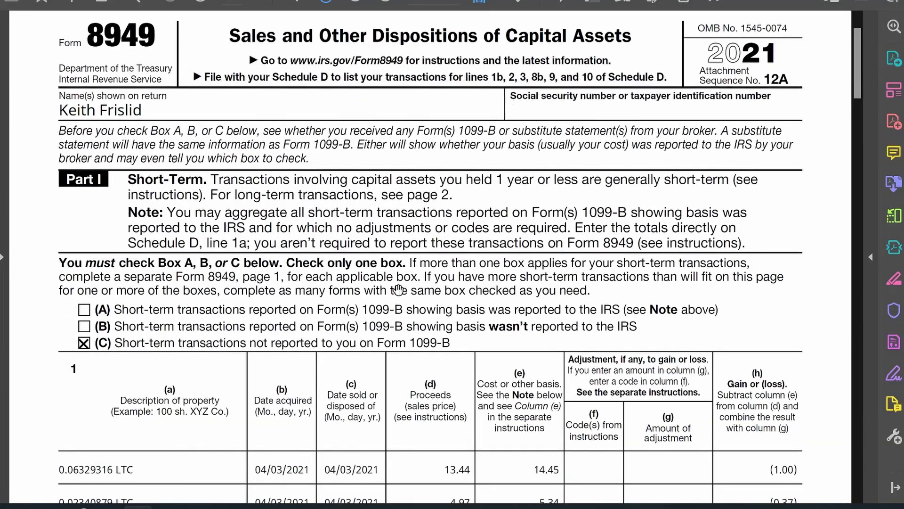
- Examine the Form 8949 PDF from the name field through the short-term checkboxes to the first LTC transaction rows
{"action": "scroll", "coordinate": [388, 279], "scroll_direction": "down", "scroll_amount": 1}
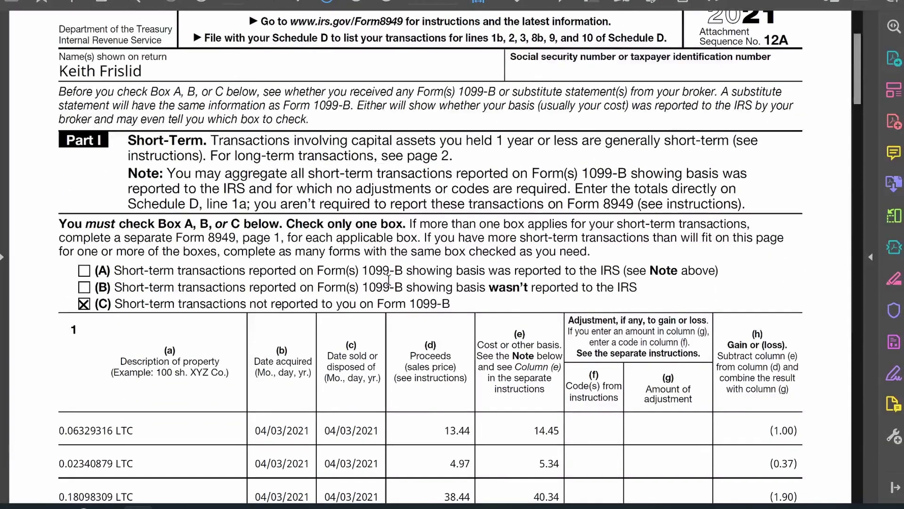
{"action": "scroll", "coordinate": [388, 279], "scroll_direction": "up", "scroll_amount": 2}
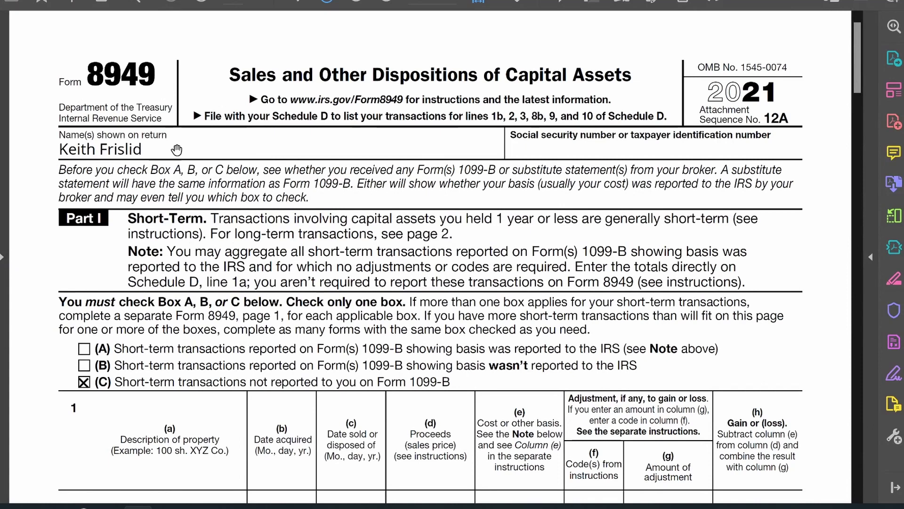
{"action": "scroll", "coordinate": [184, 236], "scroll_direction": "down", "scroll_amount": 2}
{"action": "scroll", "coordinate": [183, 237], "scroll_direction": "down", "scroll_amount": 3}
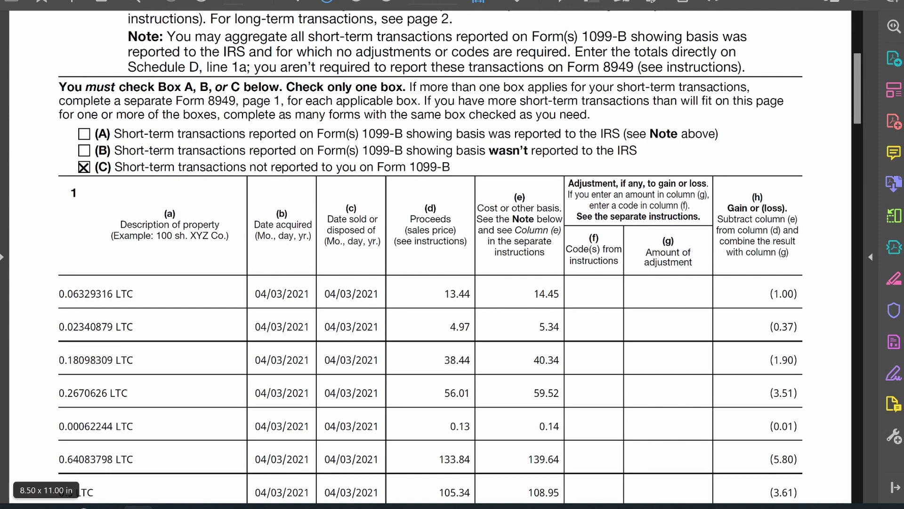
- Return to the Nexo_2021_8949 sheet in Google Sheets and check its Long-Term/Short-Term, Tax Year and Box columns
{"action": "key", "text": "alt+Tab"}
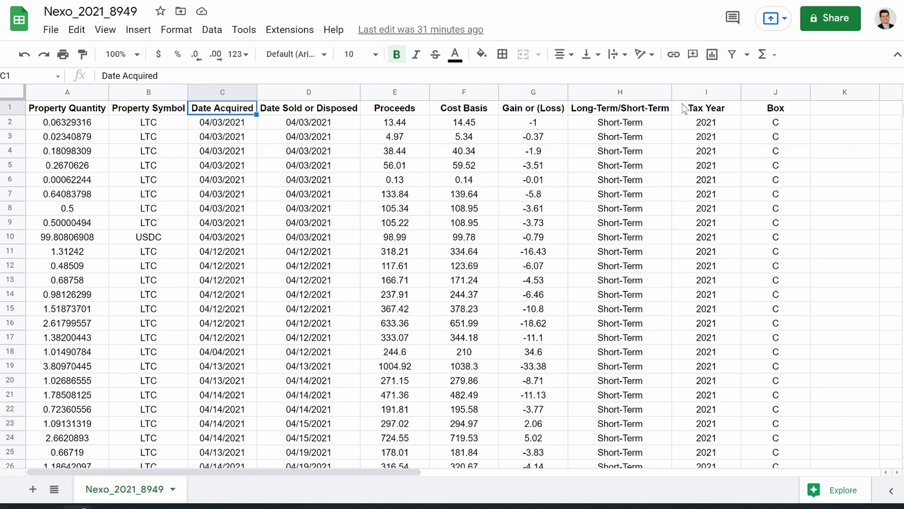
{"action": "left_click", "coordinate": [584, 107]}
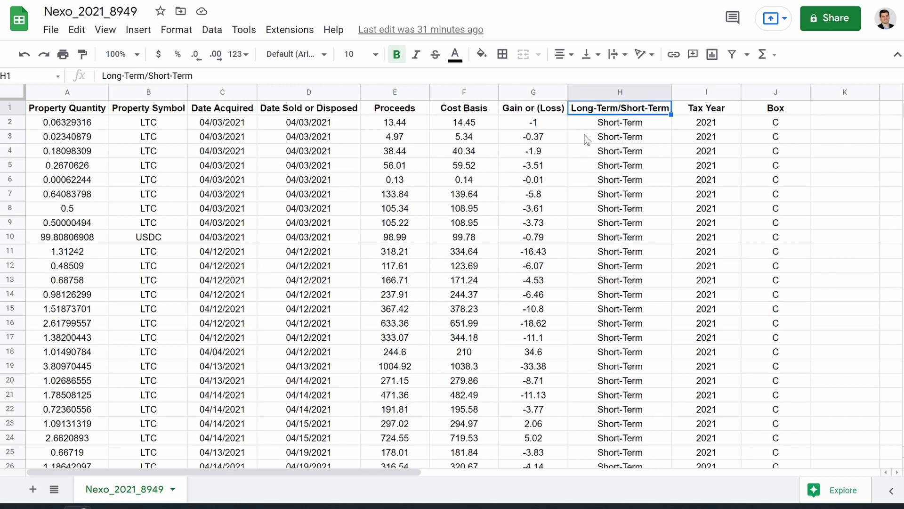
{"action": "left_click", "coordinate": [705, 109]}
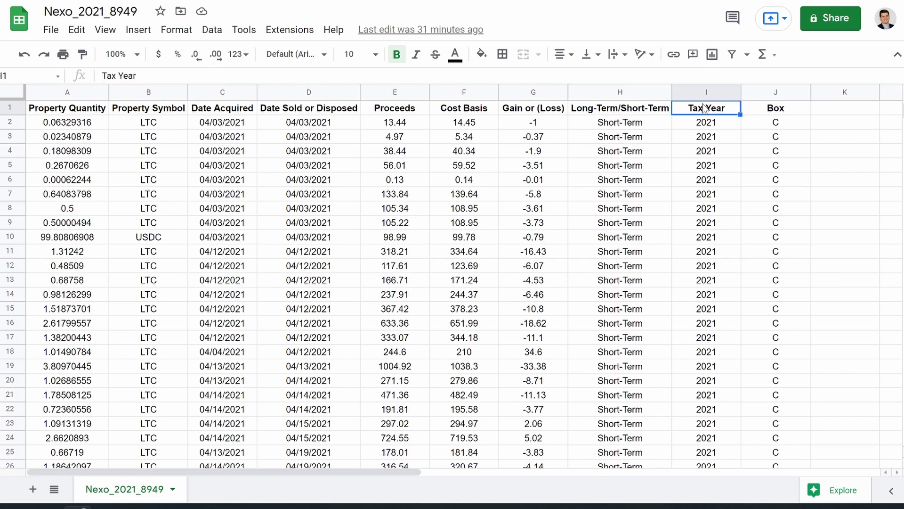
{"action": "left_click", "coordinate": [768, 113]}
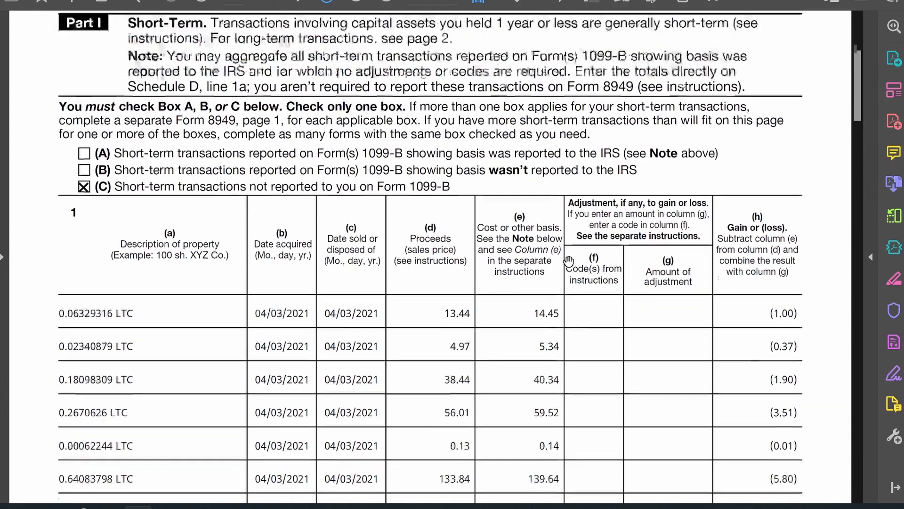
- Review boxes A, B and C on the Form 8949 PDF and compare its listed transactions with the spreadsheet
{"action": "scroll", "coordinate": [568, 260], "scroll_direction": "up", "scroll_amount": 2}
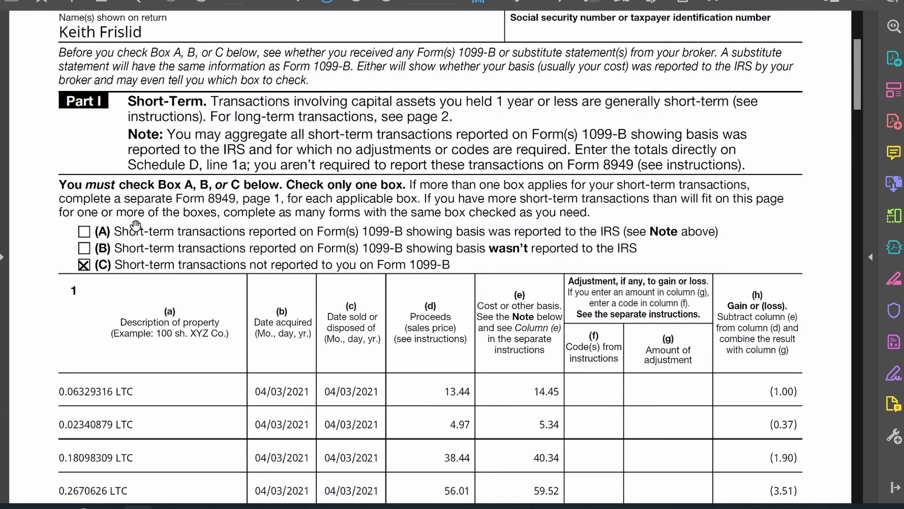
{"action": "scroll", "coordinate": [215, 302], "scroll_direction": "down", "scroll_amount": 5}
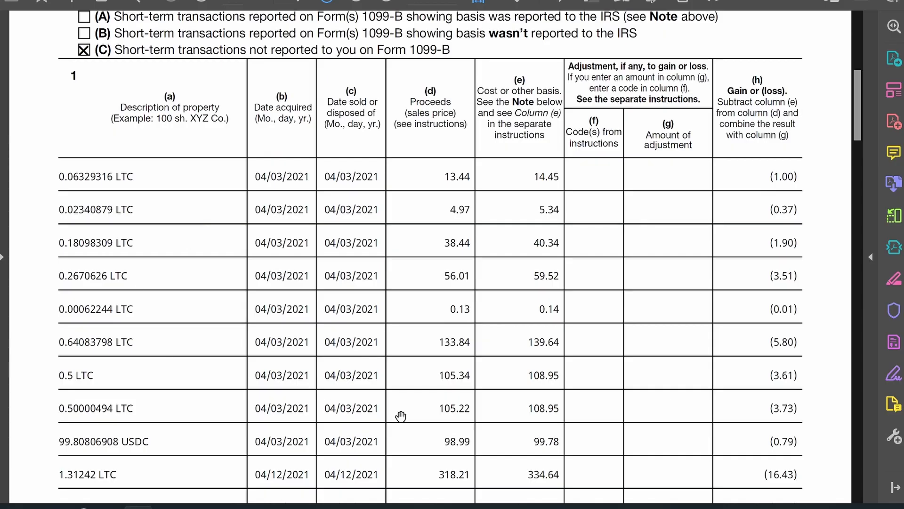
{"action": "scroll", "coordinate": [571, 390], "scroll_direction": "up", "scroll_amount": 6}
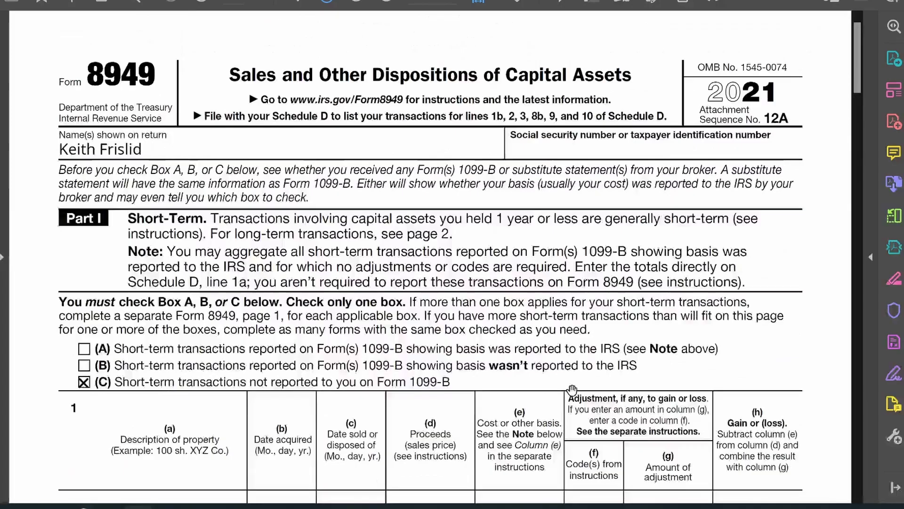